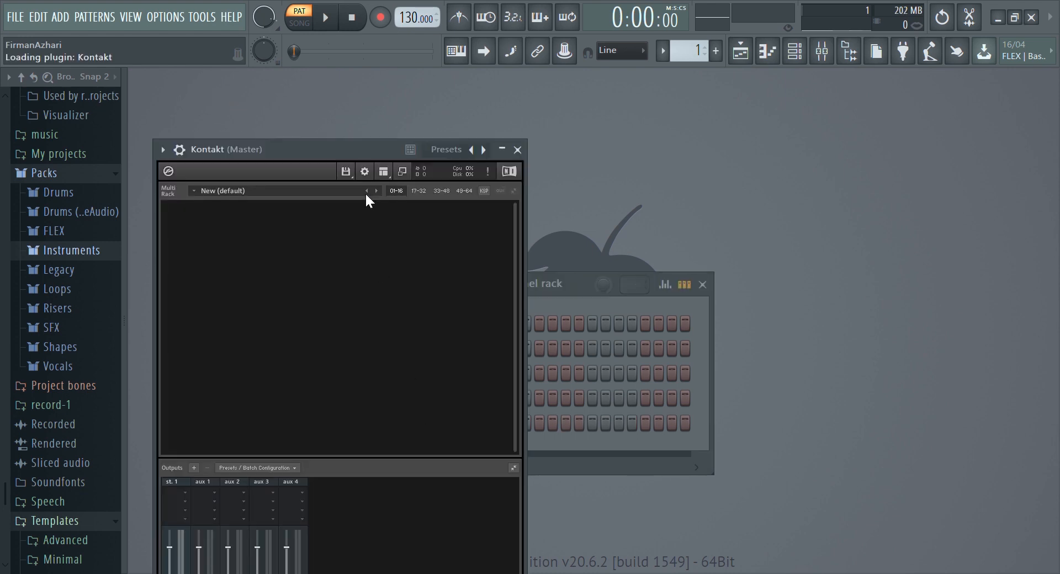
{"action": "left_click_drag", "start_coordinate": [359, 152], "coordinate": [529, 88]}
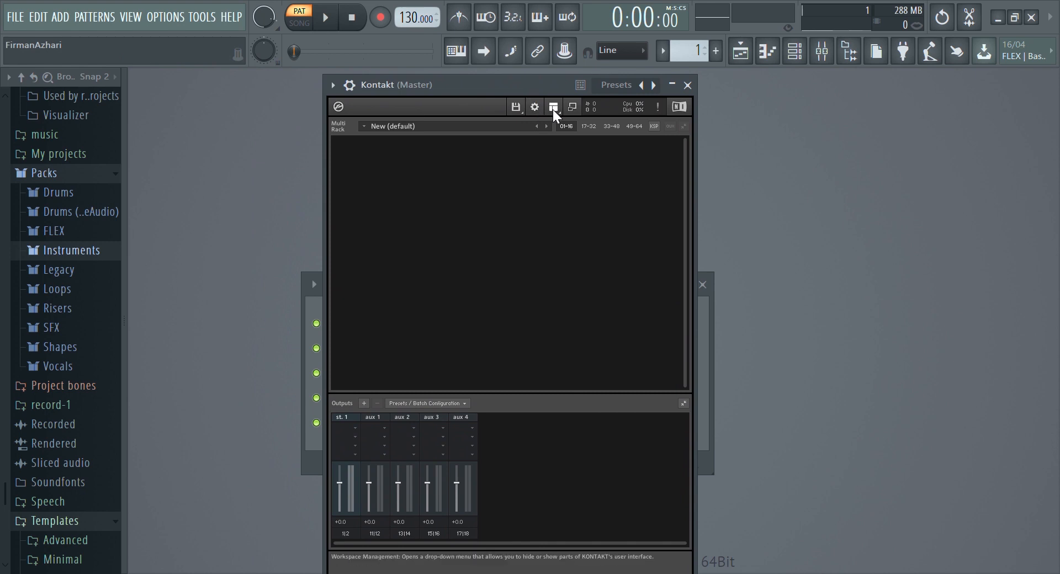
{"action": "left_click", "coordinate": [571, 106]}
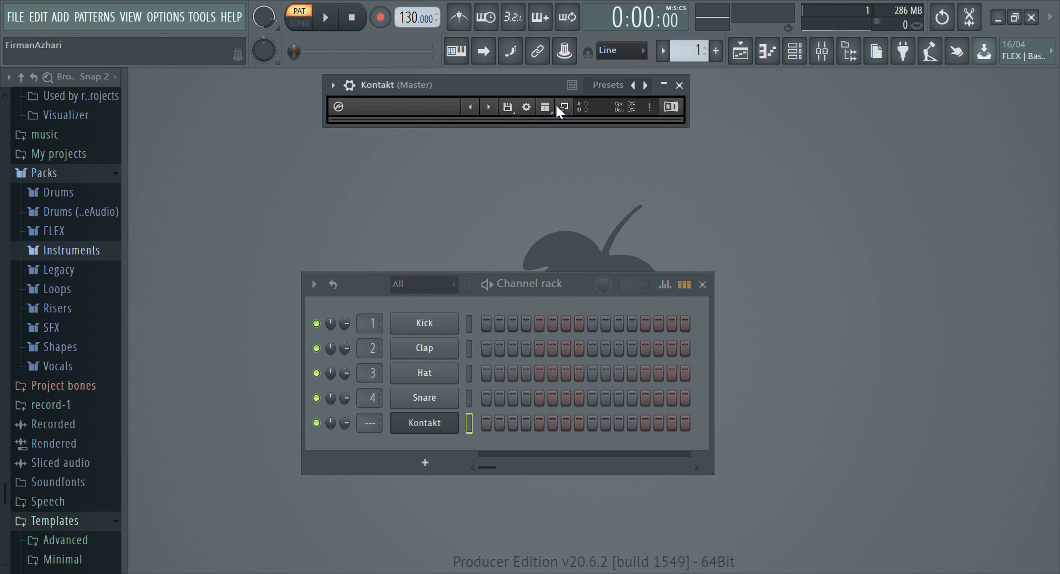
{"action": "left_click", "coordinate": [546, 105]}
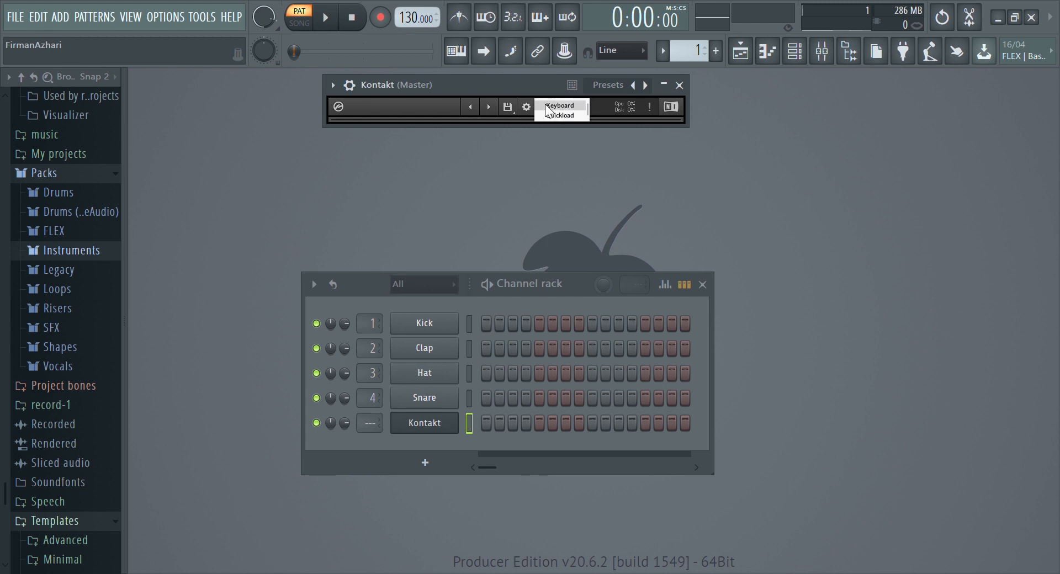
{"action": "left_click", "coordinate": [598, 114]}
{"action": "left_click", "coordinate": [564, 107]}
Show the library browser in Kontakt and hide its Outputs section.
{"action": "left_click", "coordinate": [563, 104]}
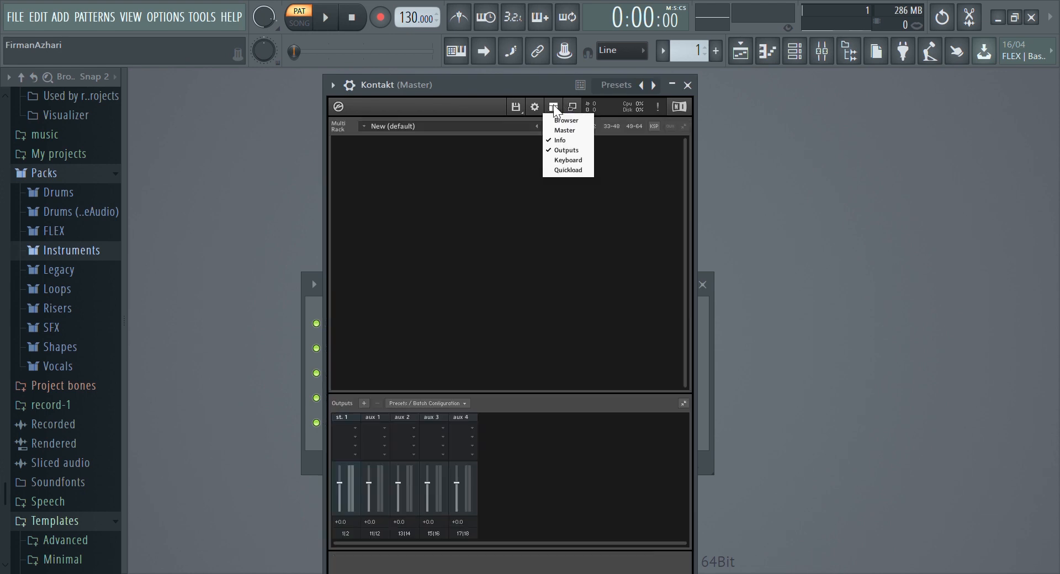
{"action": "left_click", "coordinate": [564, 117]}
{"action": "left_click_drag", "start_coordinate": [596, 89], "coordinate": [464, 82]}
{"action": "left_click", "coordinate": [724, 100]}
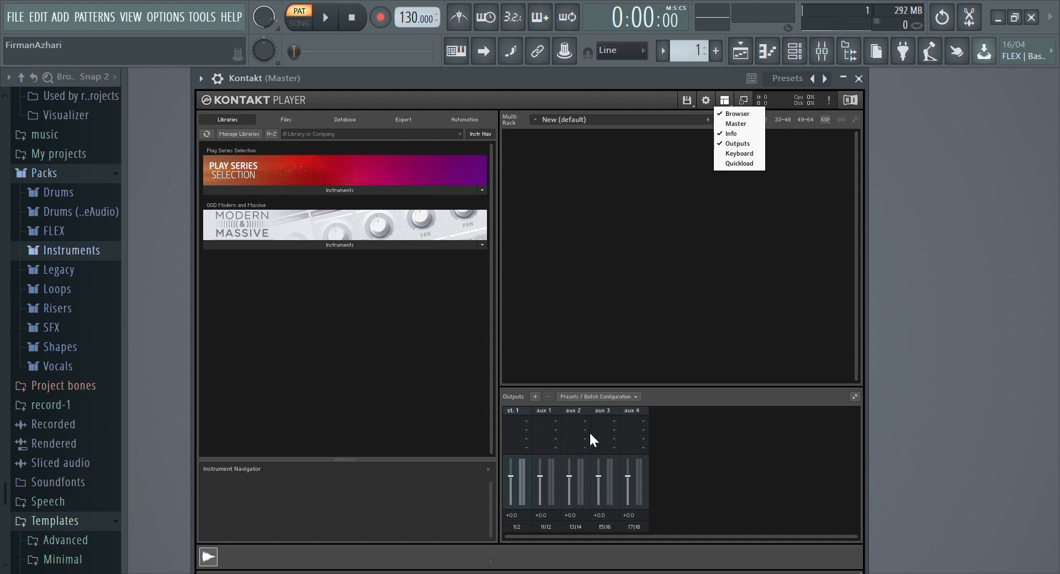
{"action": "left_click", "coordinate": [734, 145]}
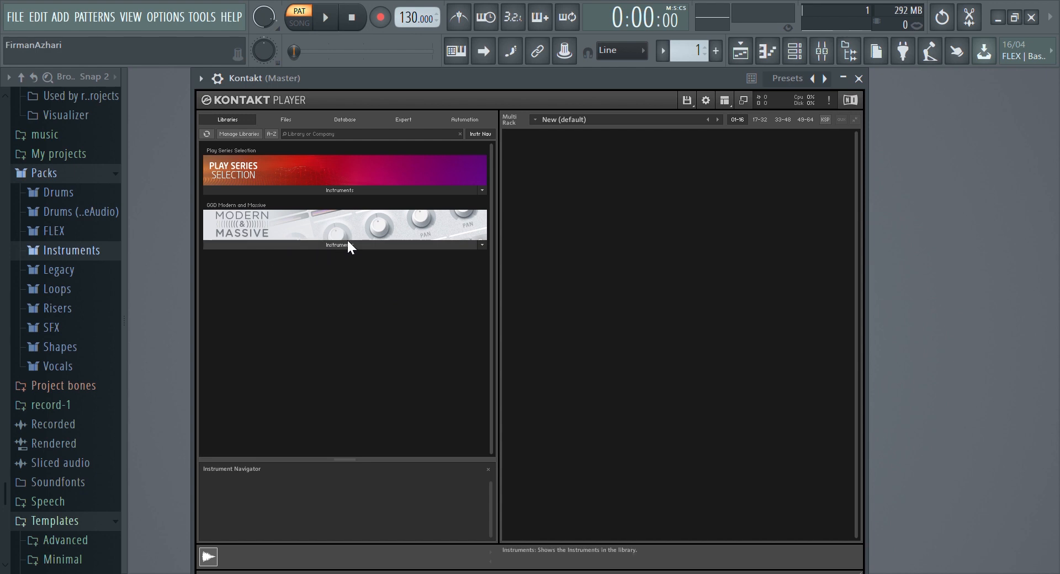
Load Modern & Massive Drums.nki from the GGD Modern and Massive library and fit the enlarged Kontakt window on screen.
{"action": "left_click", "coordinate": [452, 245]}
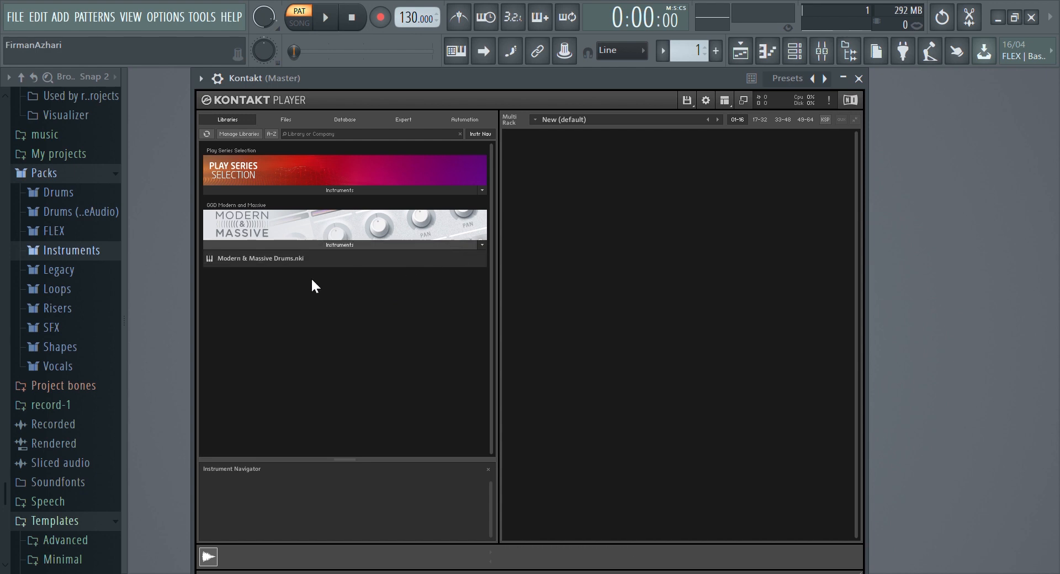
{"action": "double_click", "coordinate": [264, 258]}
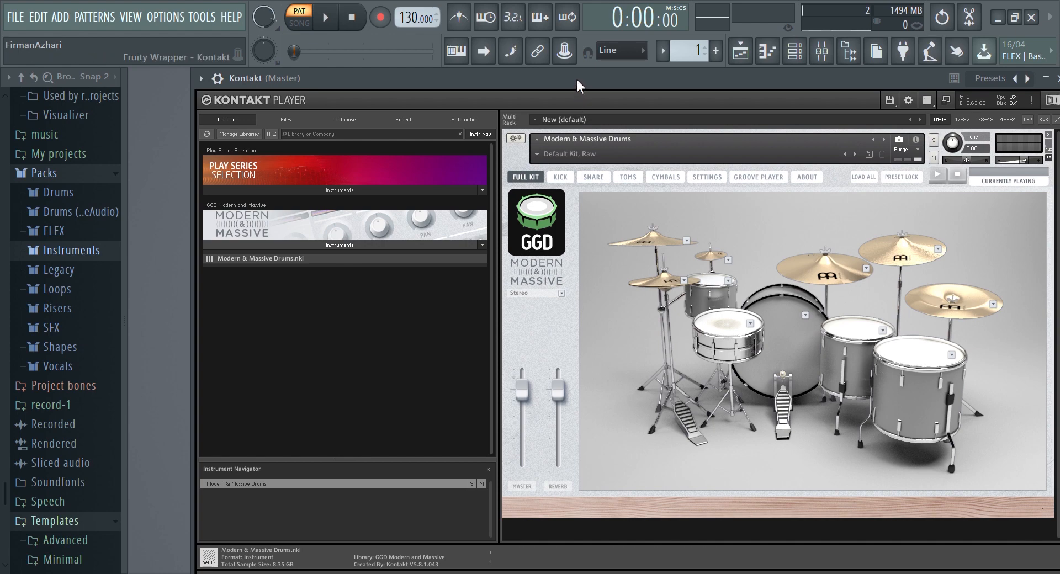
{"action": "left_click_drag", "start_coordinate": [578, 81], "coordinate": [521, 81]}
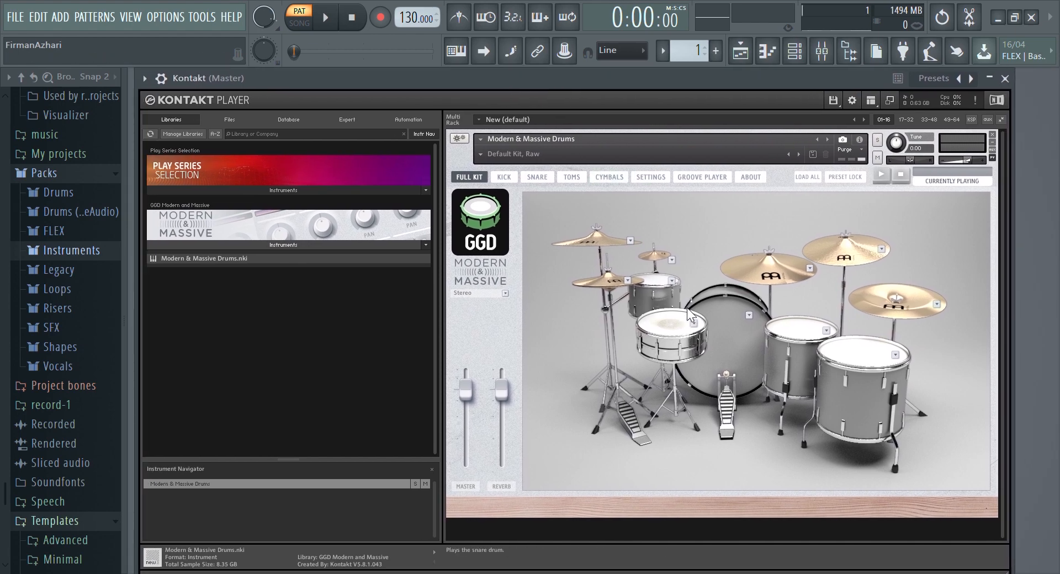
Audition the kick, snare, toms and cymbals of the Default Kit, Raw snapshot.
{"action": "left_click", "coordinate": [731, 341]}
{"action": "left_click", "coordinate": [658, 327]}
{"action": "left_click", "coordinate": [654, 284]}
{"action": "left_click", "coordinate": [722, 328]}
{"action": "left_click", "coordinate": [795, 346]}
{"action": "left_click", "coordinate": [847, 354]}
{"action": "left_click", "coordinate": [886, 306]}
{"action": "left_click", "coordinate": [850, 261]}
{"action": "left_click", "coordinate": [773, 273]}
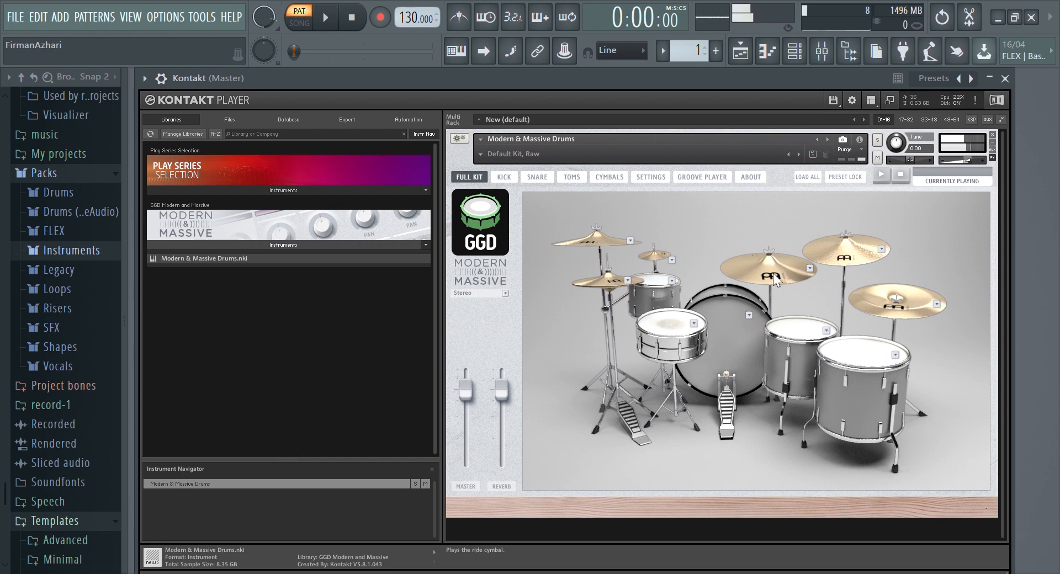
{"action": "left_click", "coordinate": [604, 280]}
{"action": "left_click", "coordinate": [605, 244]}
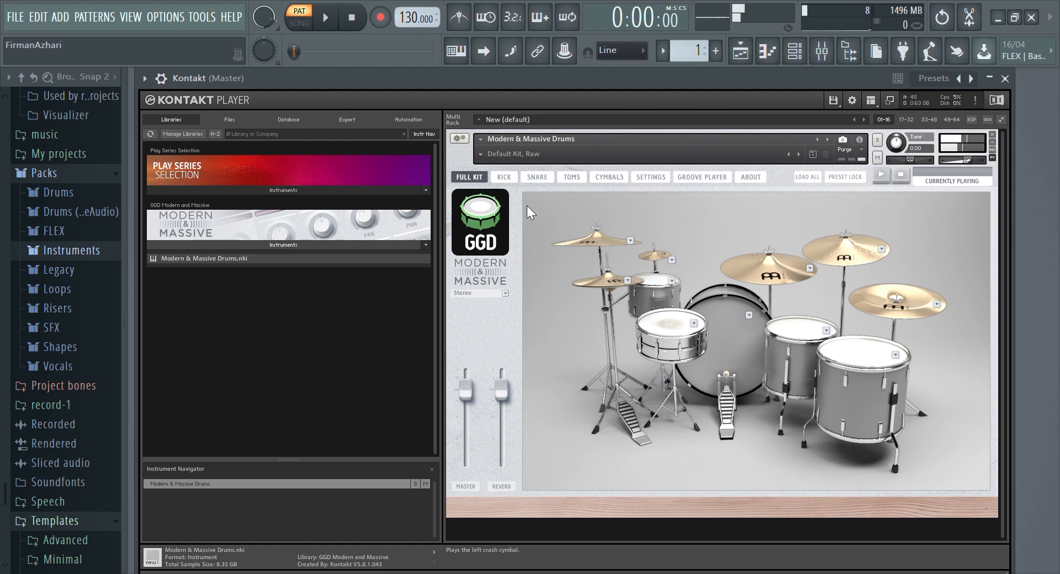
Try the Dry 'n' Natural snapshot and audition its kick, snare, rack tom and cymbals.
{"action": "left_click", "coordinate": [481, 154]}
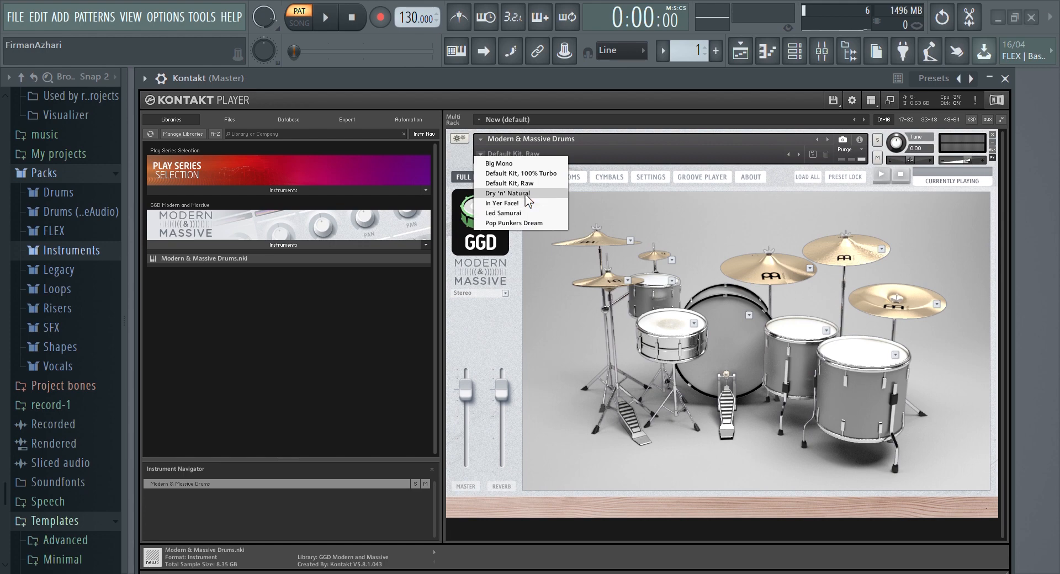
{"action": "left_click", "coordinate": [727, 335]}
{"action": "left_click", "coordinate": [677, 330]}
{"action": "left_click", "coordinate": [664, 282]}
{"action": "left_click", "coordinate": [618, 282]}
{"action": "left_click", "coordinate": [603, 236]}
{"action": "left_click", "coordinate": [655, 258]}
Load the Pop Punkers Dream snapshot and audition its kick, snare and floor toms.
{"action": "left_click", "coordinate": [481, 156]}
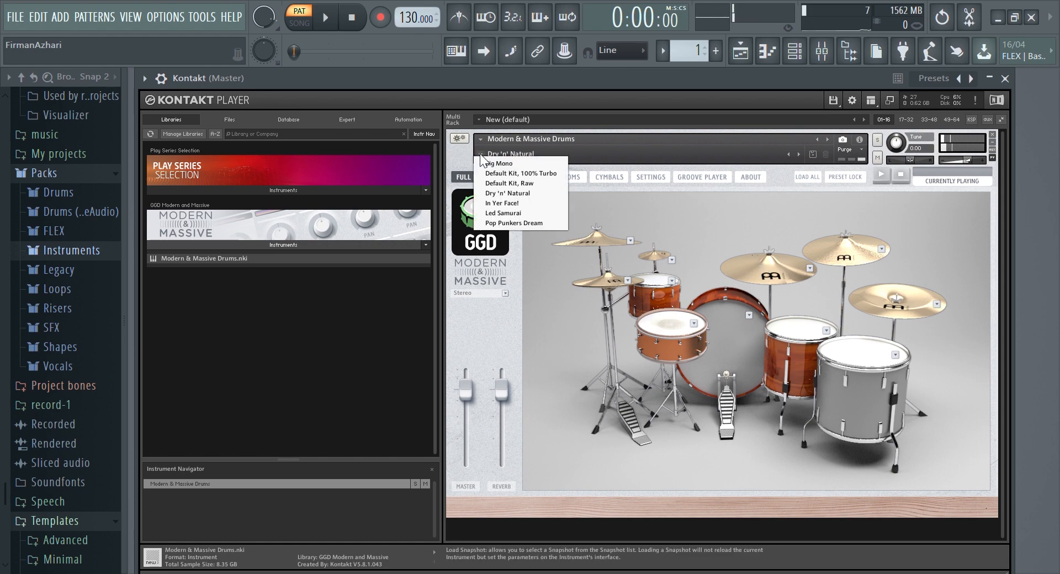
{"action": "left_click", "coordinate": [502, 223]}
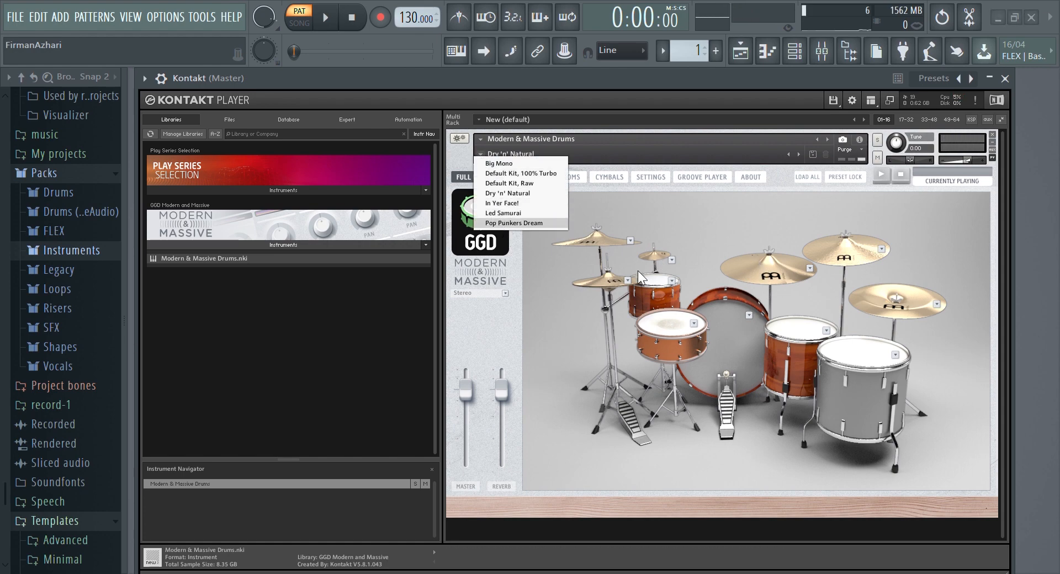
{"action": "left_click", "coordinate": [718, 346]}
{"action": "left_click", "coordinate": [676, 326]}
{"action": "left_click", "coordinate": [676, 326]}
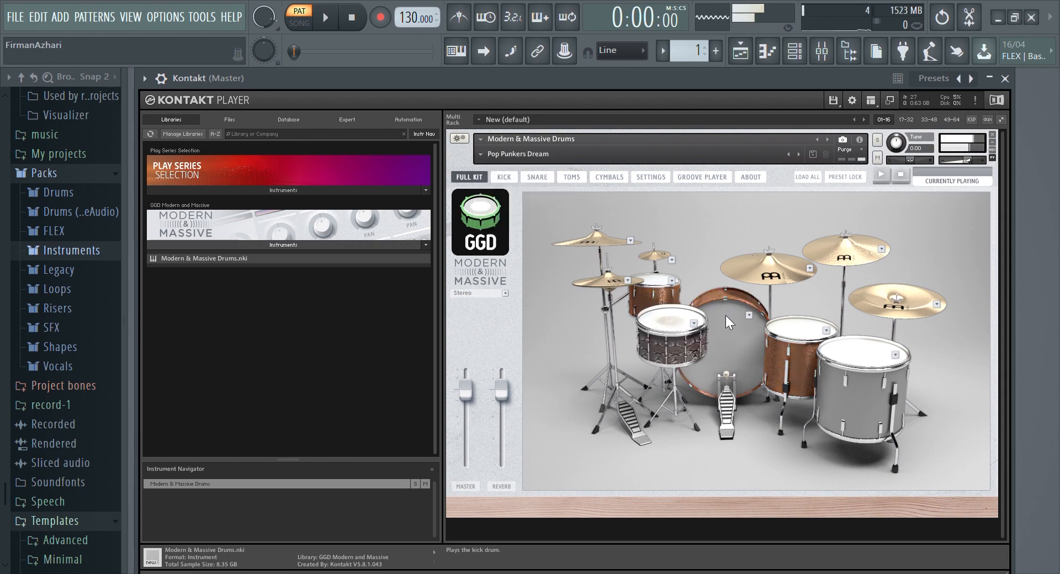
{"action": "left_click", "coordinate": [788, 334]}
{"action": "left_click", "coordinate": [858, 361]}
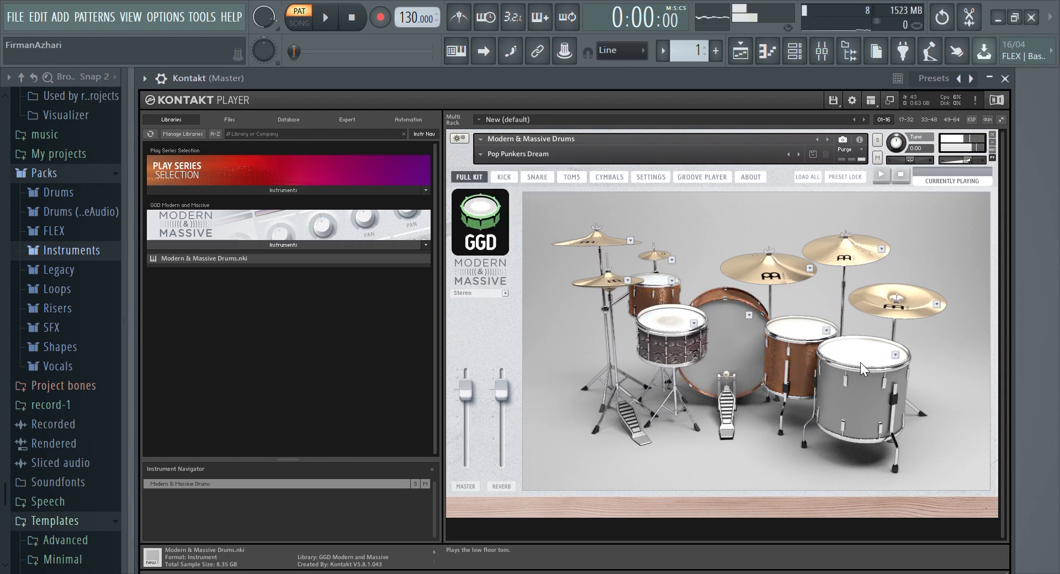
Hide Kontakt's browser and arrange the Kontakt window beside the Channel rack and the opened mixer.
{"action": "left_click", "coordinate": [872, 100]}
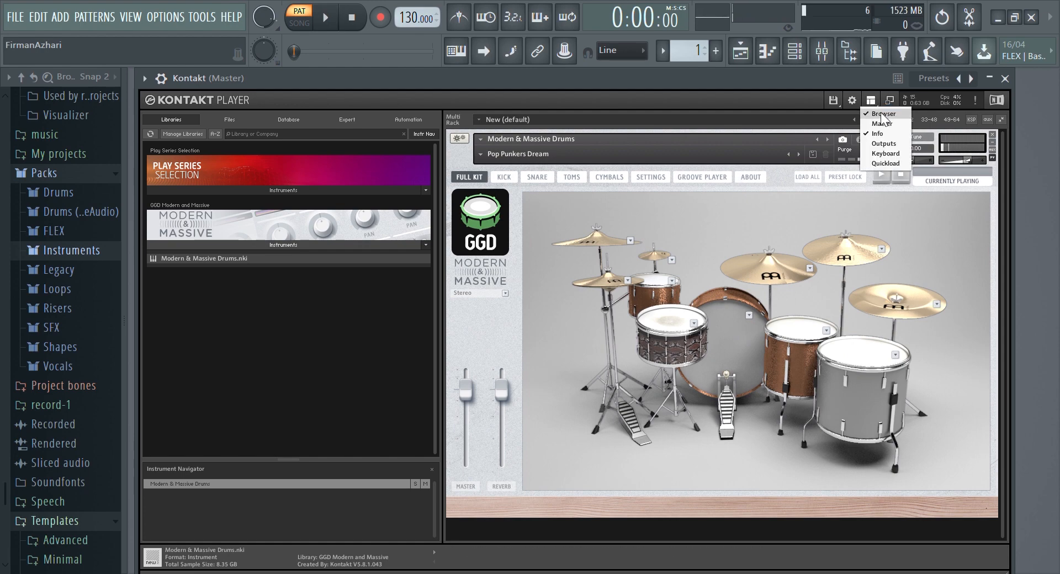
{"action": "left_click", "coordinate": [884, 114]}
{"action": "left_click_drag", "start_coordinate": [401, 79], "coordinate": [700, 99]}
{"action": "left_click_drag", "start_coordinate": [330, 291], "coordinate": [288, 244]}
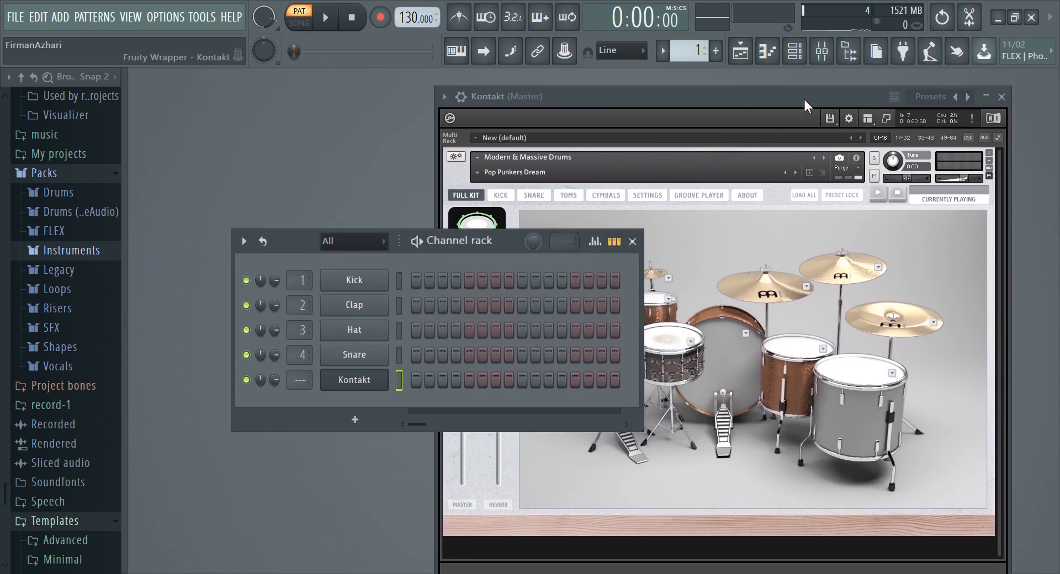
{"action": "left_click", "coordinate": [826, 55]}
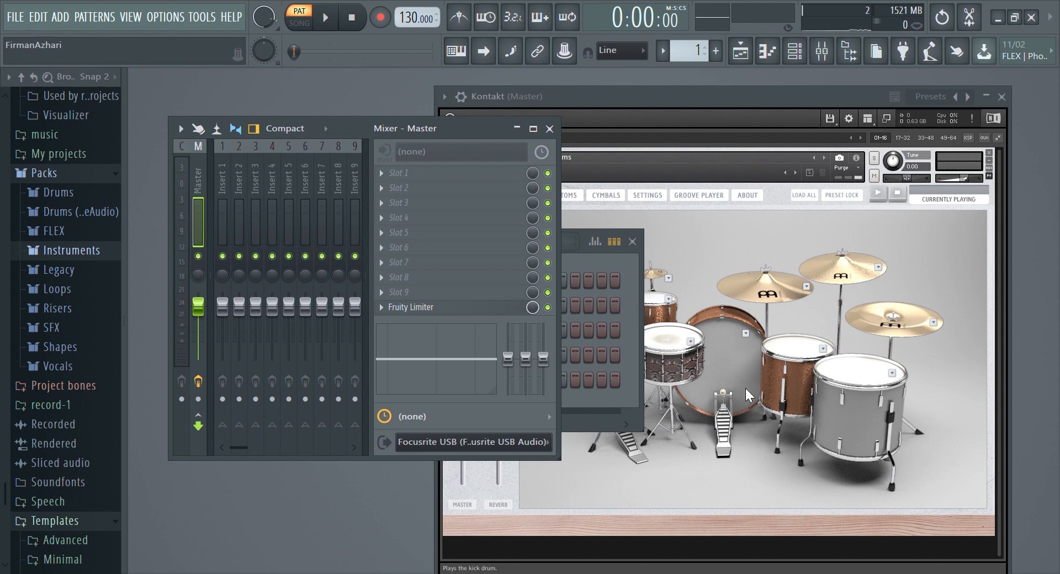
Play the kick, snare, rack tom and hi-hat repeatedly to check which mixer track receives their signal.
{"action": "left_click", "coordinate": [734, 364]}
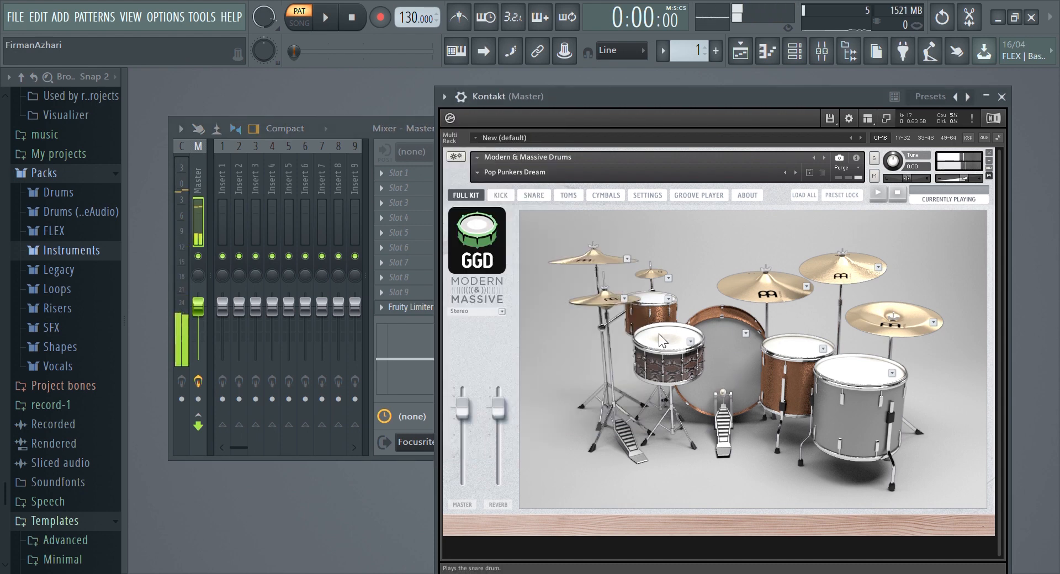
{"action": "left_click", "coordinate": [719, 361]}
{"action": "left_click", "coordinate": [720, 359]}
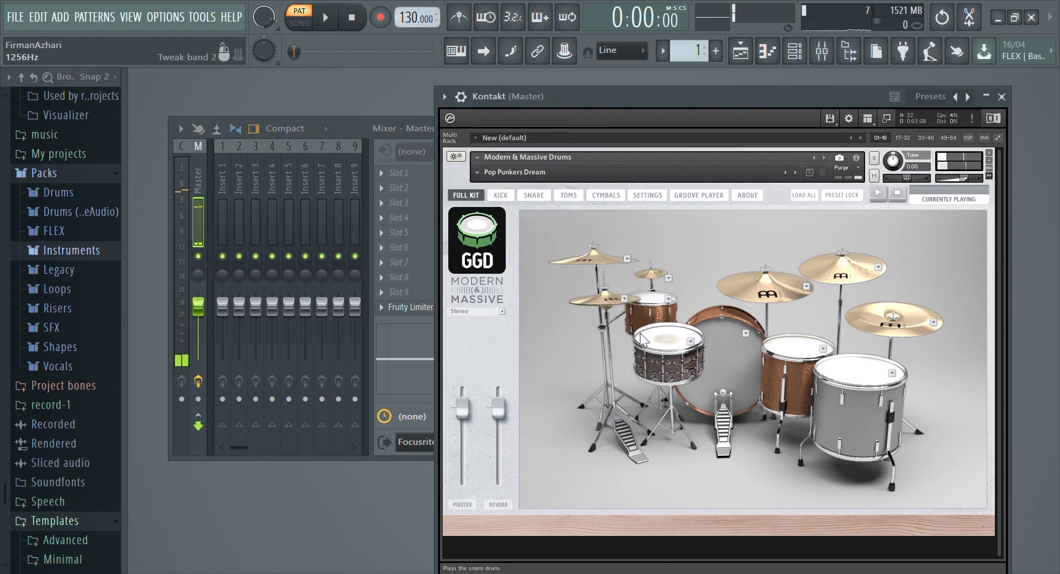
{"action": "left_click", "coordinate": [652, 306]}
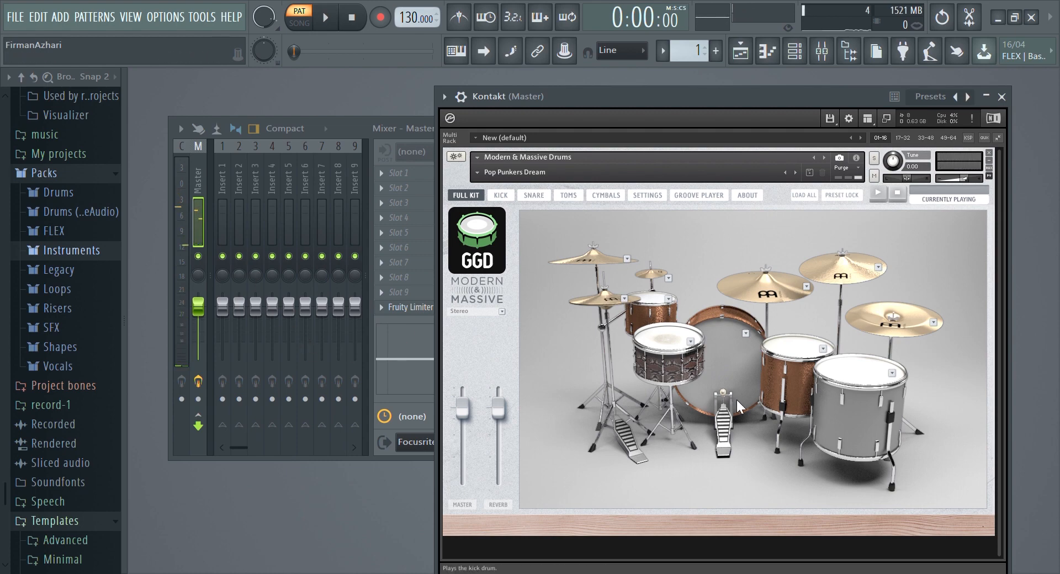
{"action": "left_click", "coordinate": [718, 366]}
{"action": "left_click", "coordinate": [670, 331]}
{"action": "left_click", "coordinate": [658, 313]}
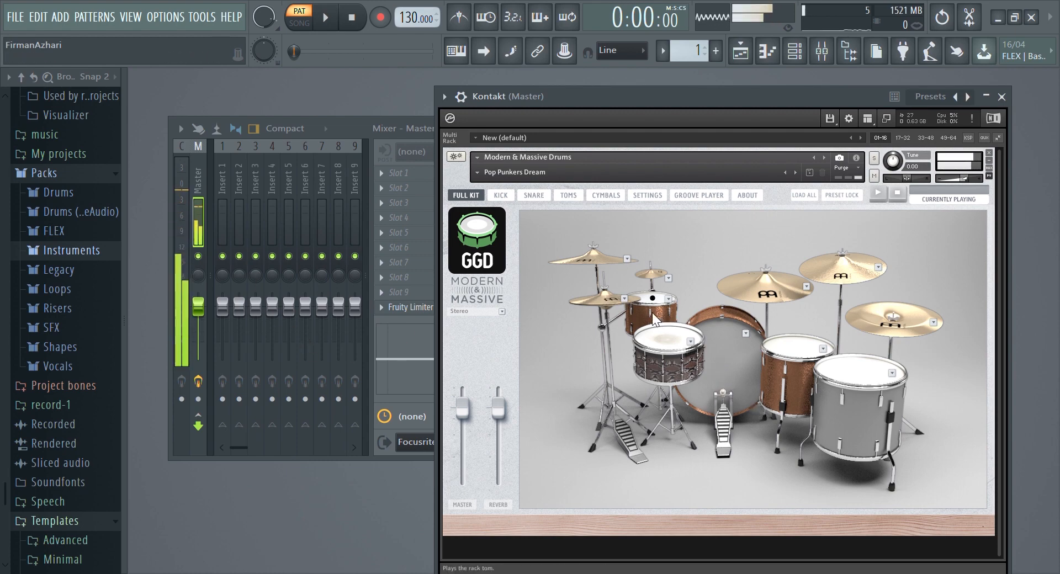
{"action": "left_click", "coordinate": [607, 300]}
{"action": "left_click", "coordinate": [655, 303]}
{"action": "left_click", "coordinate": [658, 350]}
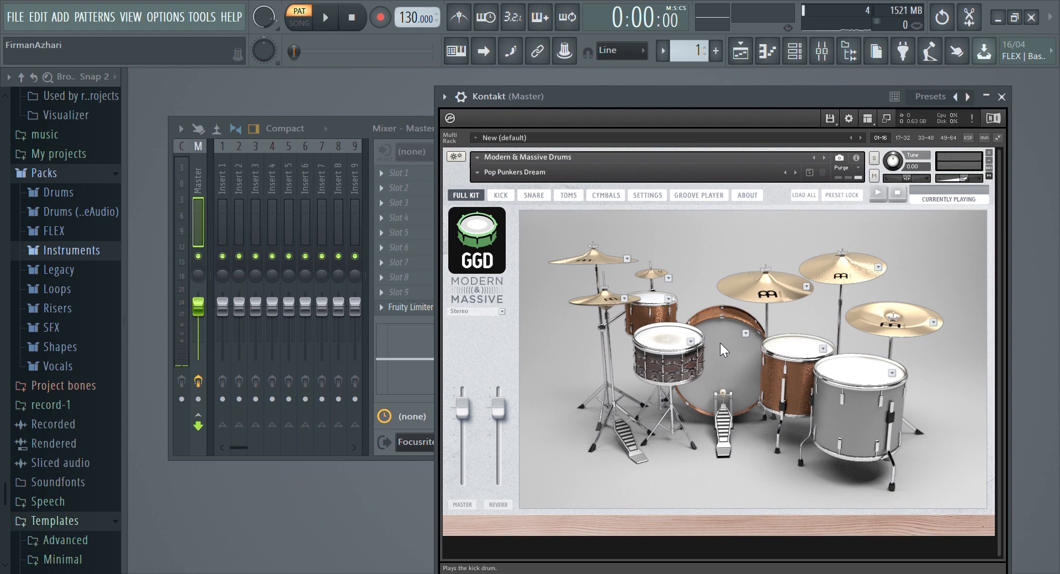
{"action": "left_click", "coordinate": [720, 352]}
{"action": "left_click", "coordinate": [669, 343]}
{"action": "left_click", "coordinate": [639, 298]}
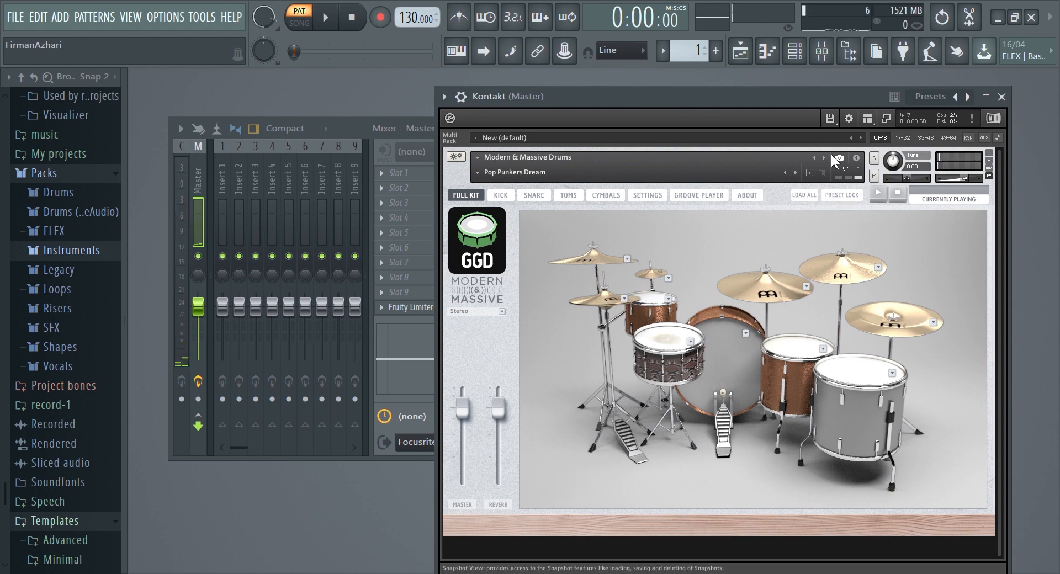
Move the Kontakt window fully into view and show its Outputs section.
{"action": "left_click_drag", "start_coordinate": [757, 97], "coordinate": [664, 80]}
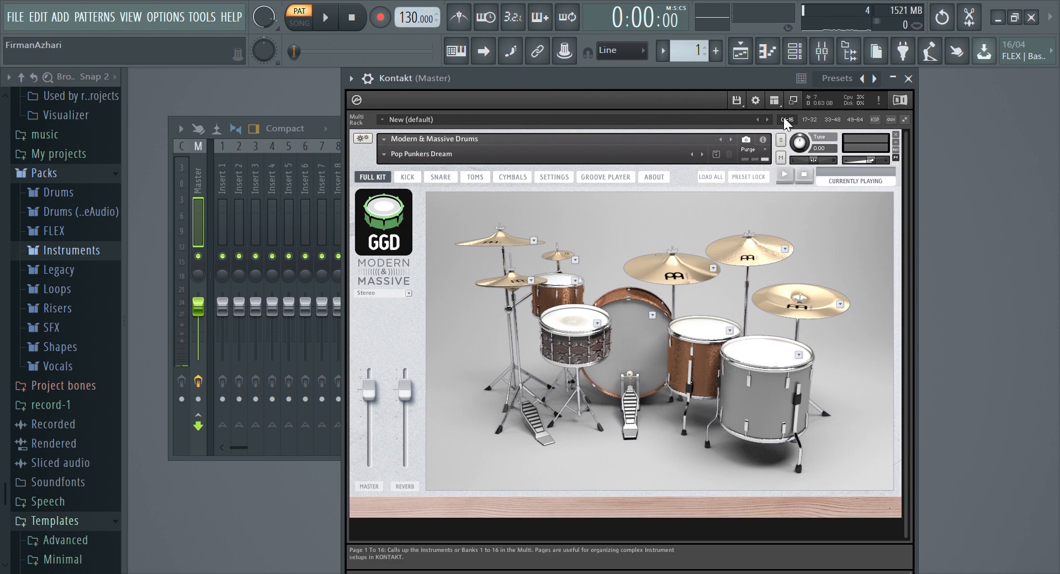
{"action": "left_click", "coordinate": [775, 101]}
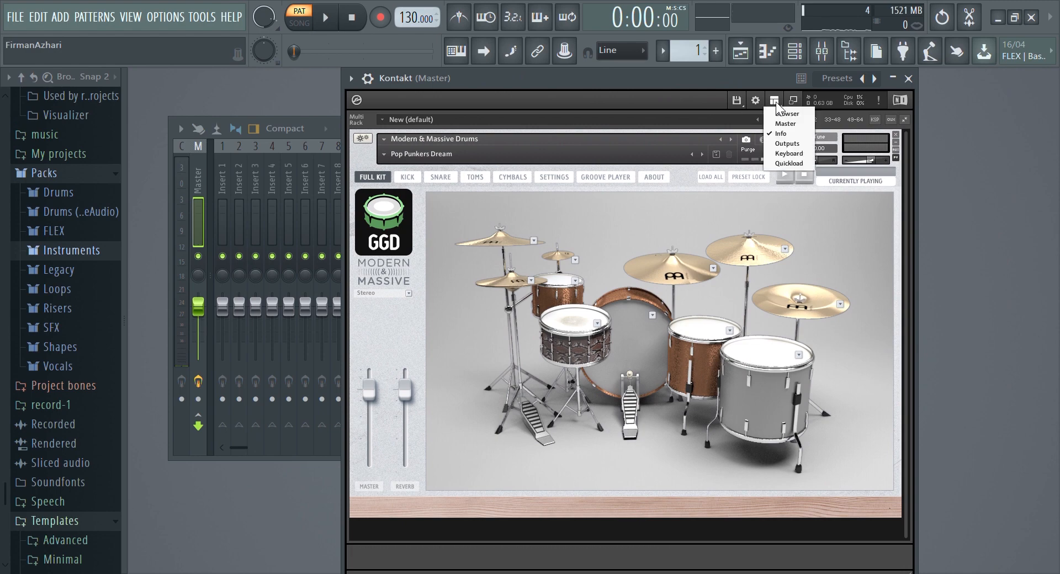
{"action": "left_click", "coordinate": [787, 143]}
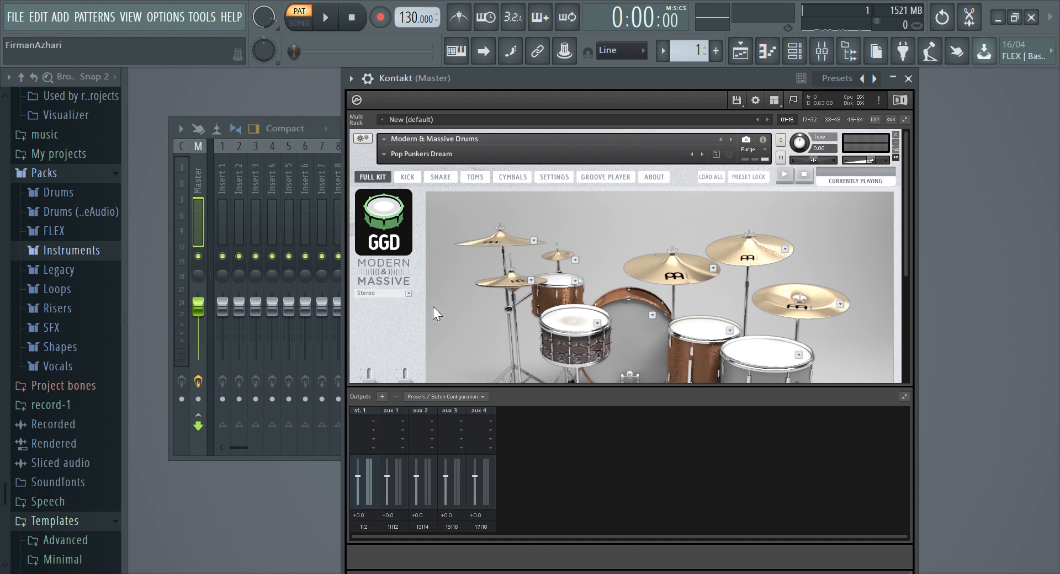
Open the kick's mixer page and examine the output assignment of each microphone channel.
{"action": "left_click", "coordinate": [408, 177]}
{"action": "scroll", "coordinate": [641, 316], "scroll_direction": "down", "scroll_amount": 5}
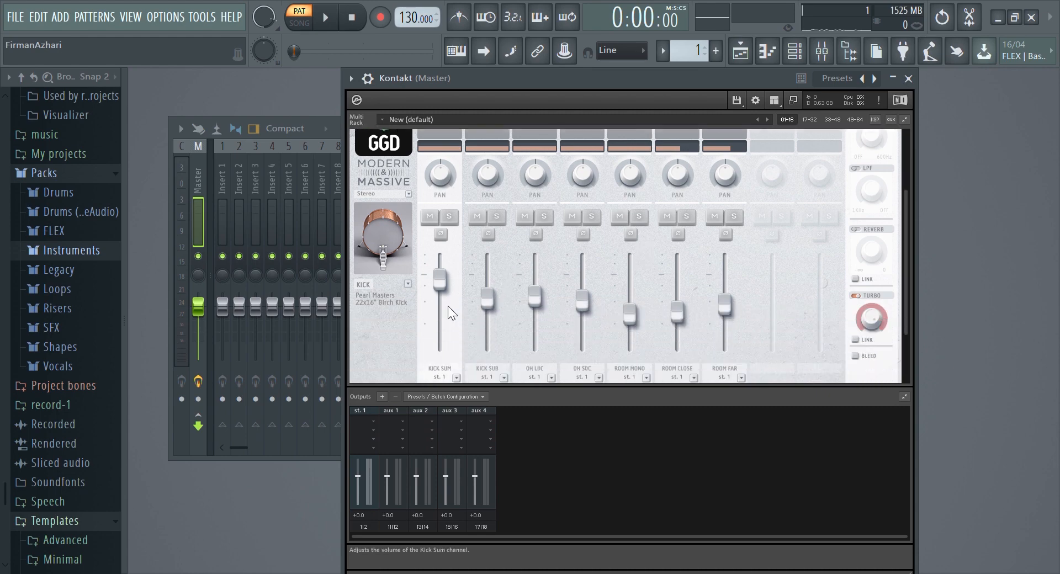
{"action": "scroll", "coordinate": [436, 296], "scroll_direction": "down", "scroll_amount": 1}
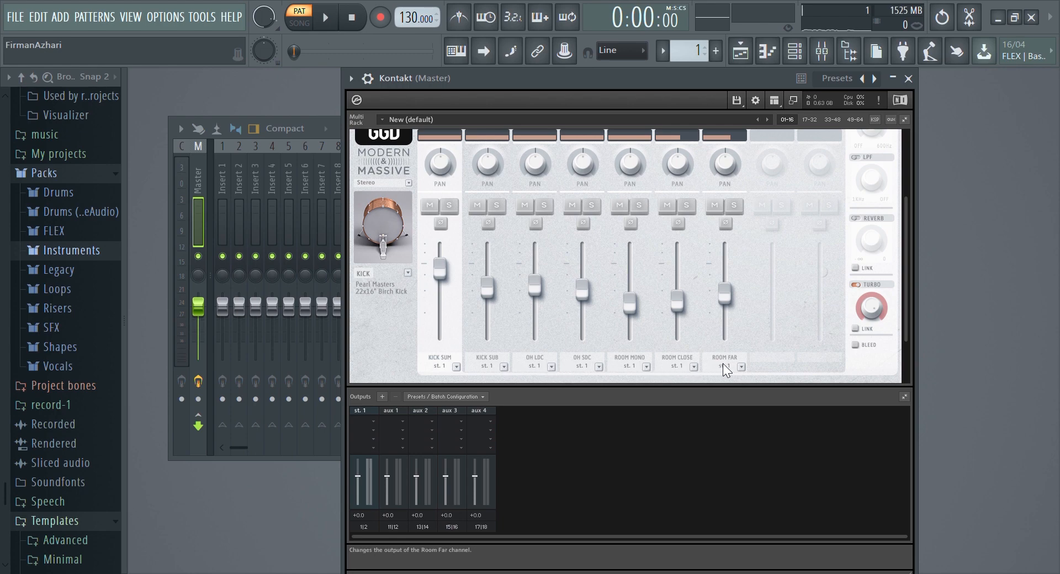
Open the snare's mixer page, examine its channel output assignments and play the snare to check its routing.
{"action": "scroll", "coordinate": [469, 201], "scroll_direction": "up", "scroll_amount": 4}
{"action": "left_click", "coordinate": [445, 172]}
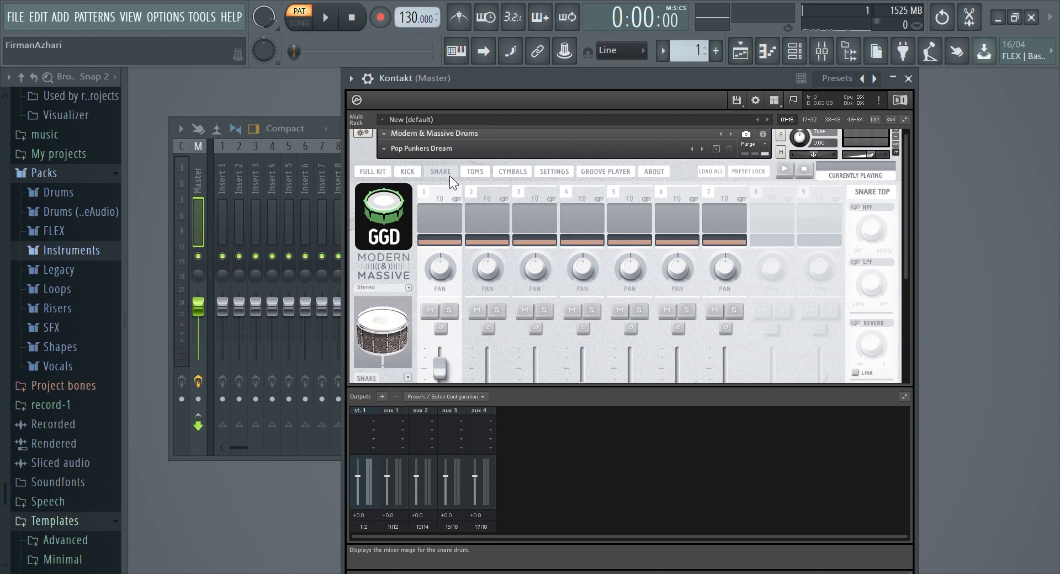
{"action": "scroll", "coordinate": [528, 291], "scroll_direction": "down", "scroll_amount": 5}
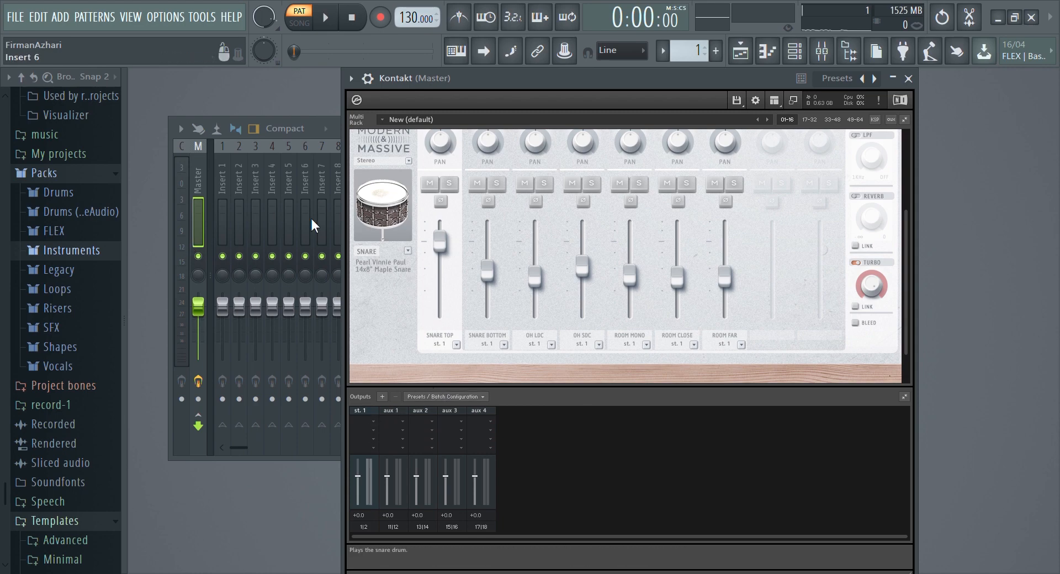
{"action": "left_click", "coordinate": [381, 201]}
{"action": "left_click", "coordinate": [386, 200]}
{"action": "left_click", "coordinate": [390, 199]}
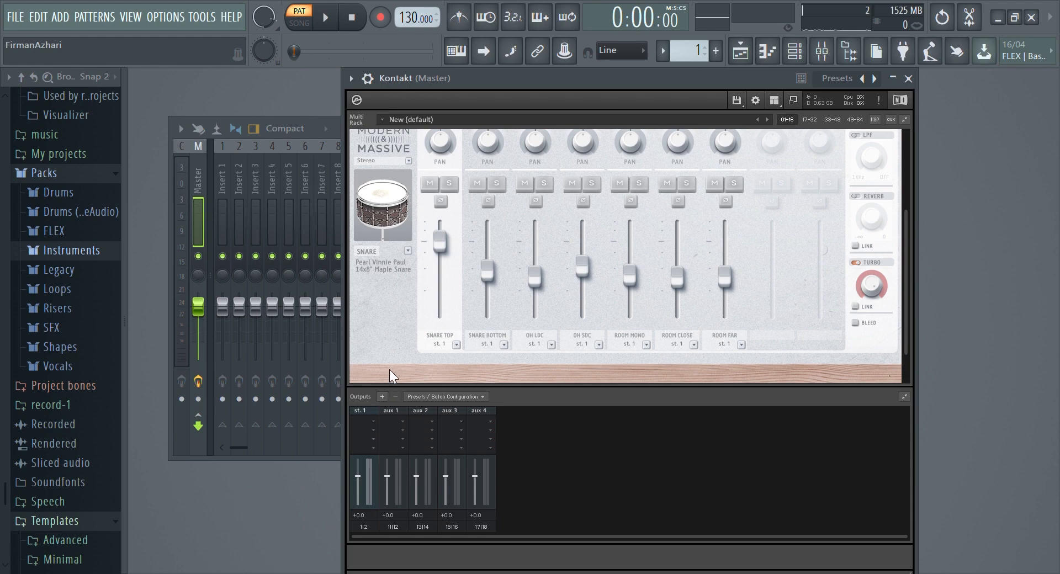
{"action": "scroll", "coordinate": [476, 337], "scroll_direction": "up", "scroll_amount": 1}
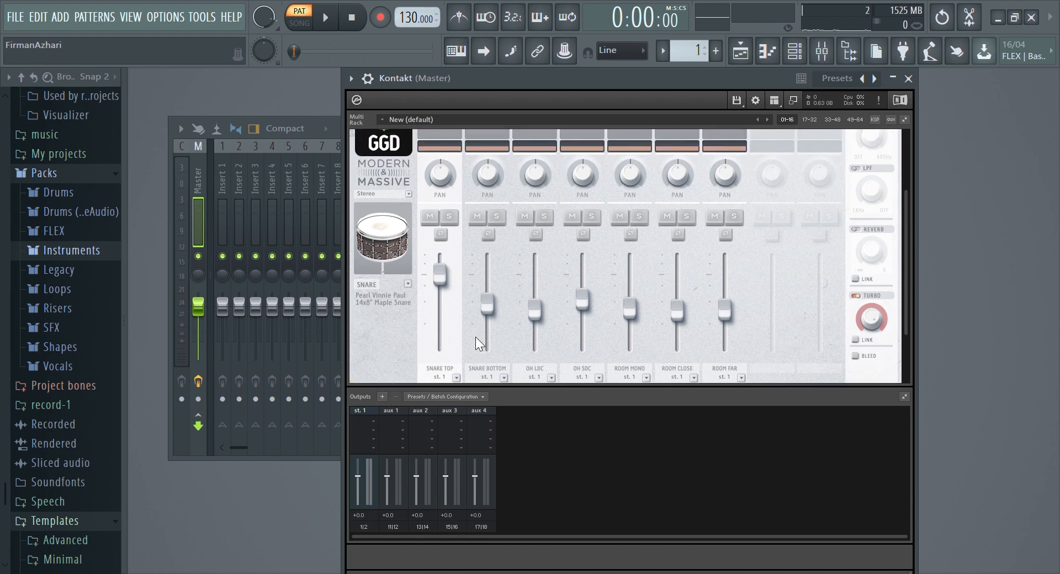
{"action": "scroll", "coordinate": [419, 365], "scroll_direction": "down", "scroll_amount": 1}
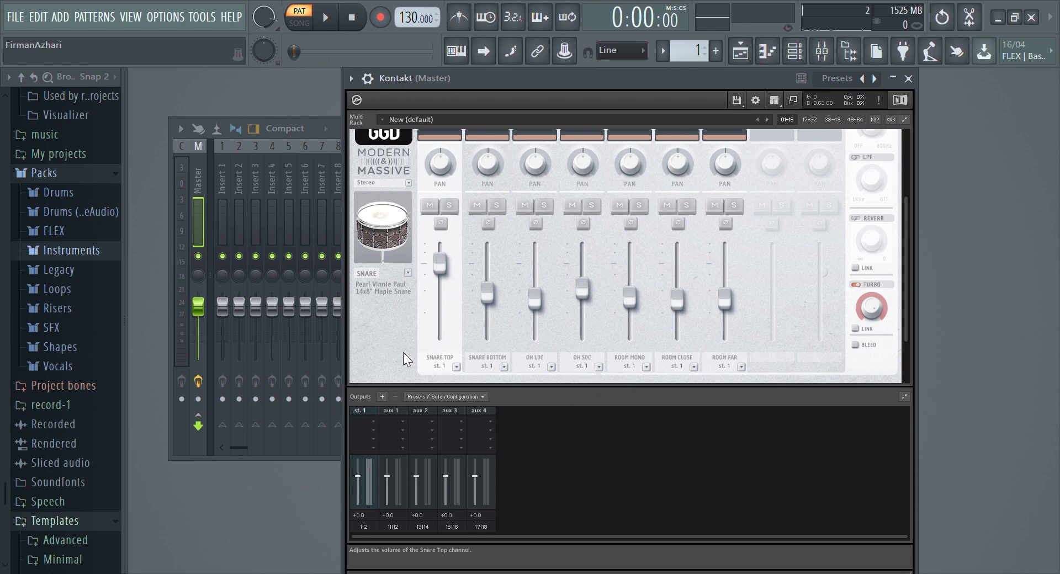
Review the microphone channel outputs on the kick's mixer page and return to the snare's mixer page.
{"action": "scroll", "coordinate": [404, 346], "scroll_direction": "up", "scroll_amount": 5}
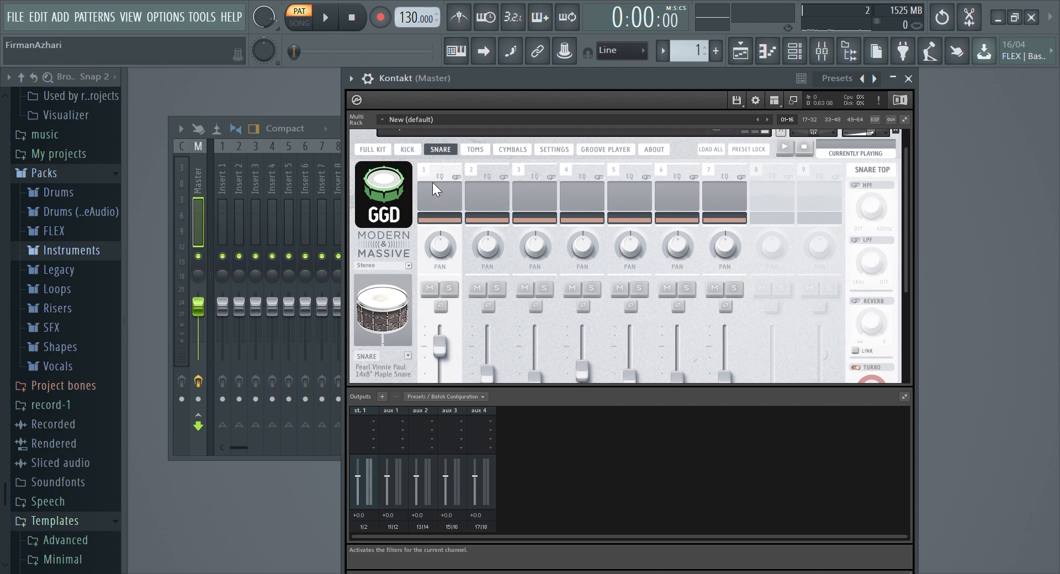
{"action": "left_click", "coordinate": [410, 150]}
{"action": "scroll", "coordinate": [482, 237], "scroll_direction": "down", "scroll_amount": 5}
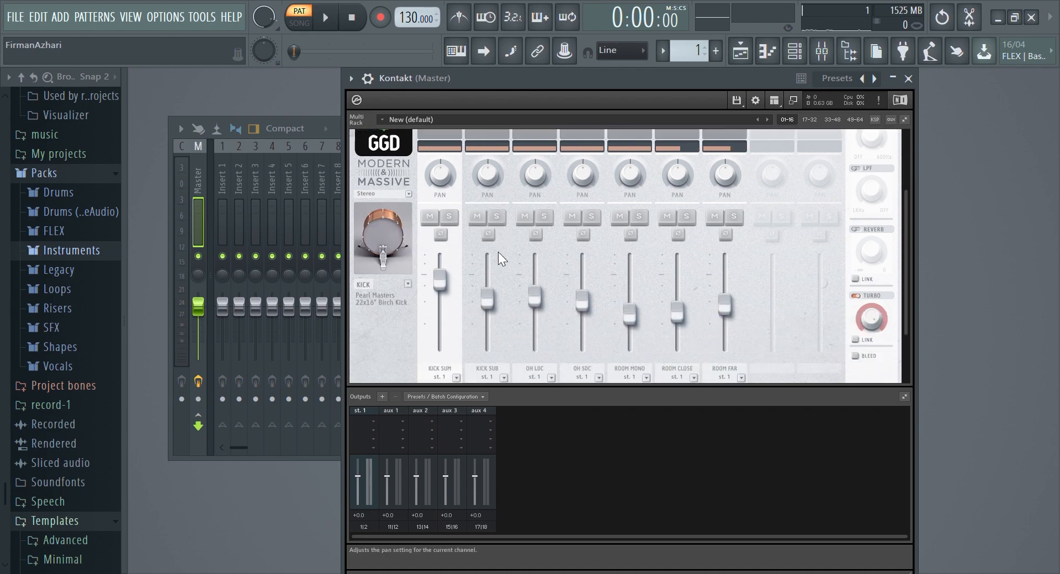
{"action": "scroll", "coordinate": [480, 309], "scroll_direction": "up", "scroll_amount": 5}
{"action": "left_click", "coordinate": [440, 167]}
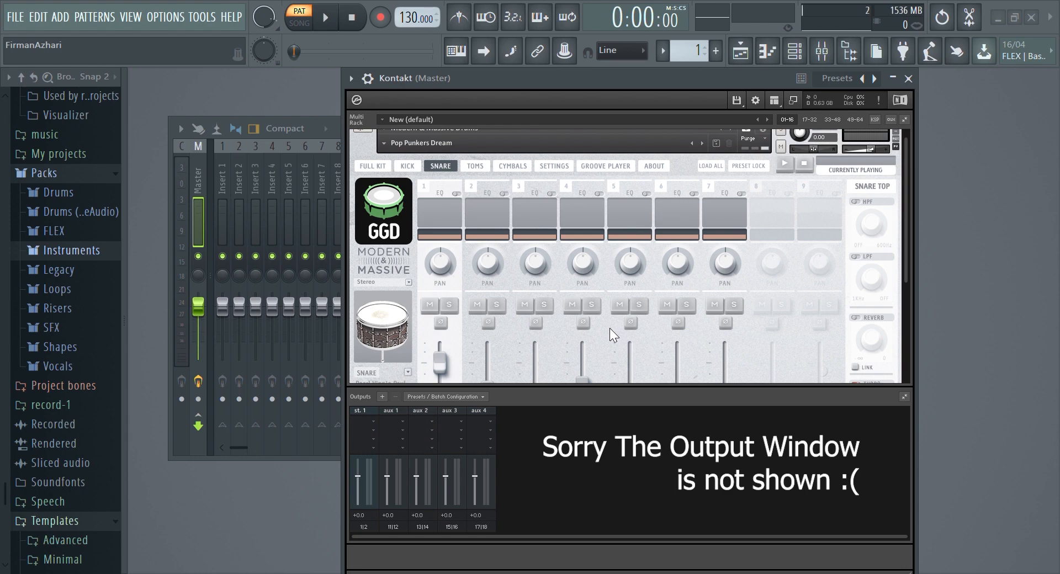
Extend Kontakt's stereo outputs to st.1 through st.14, restart its audio engine and check the Snare Top channel's output choices.
{"action": "left_click", "coordinate": [592, 359]}
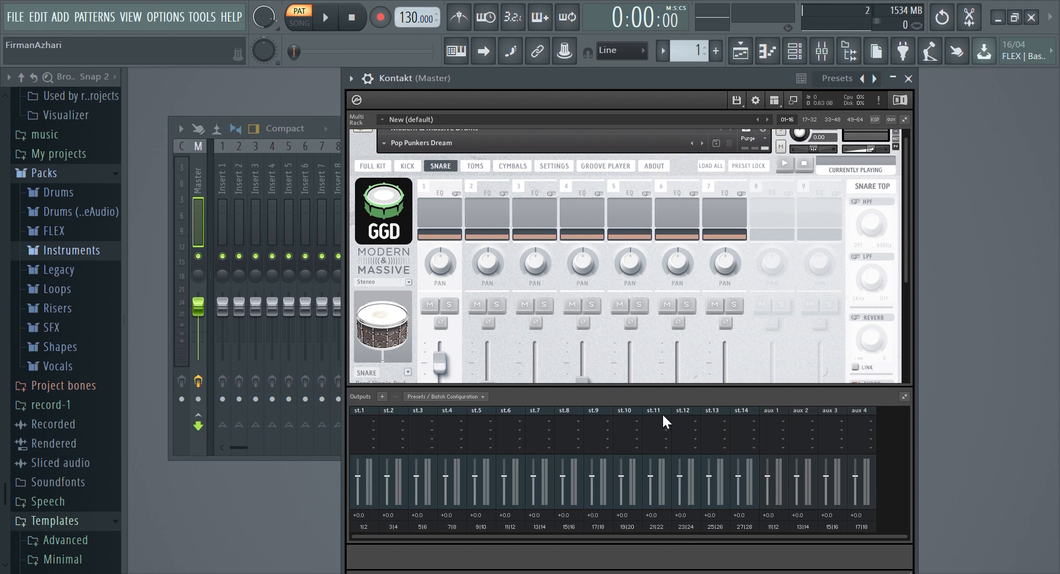
{"action": "scroll", "coordinate": [456, 365], "scroll_direction": "down", "scroll_amount": 3}
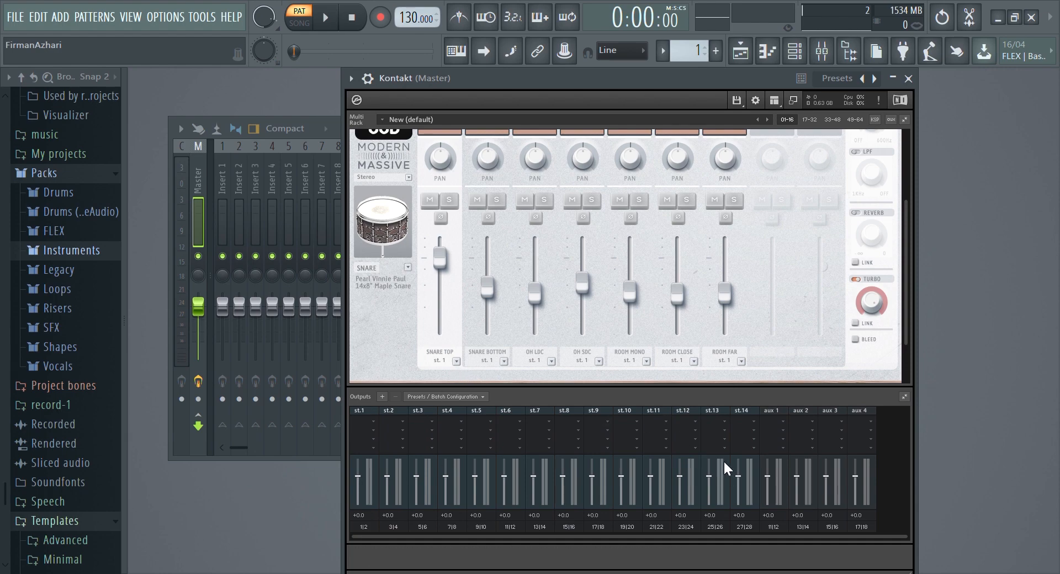
{"action": "left_click", "coordinate": [455, 360]}
{"action": "left_click", "coordinate": [393, 345]}
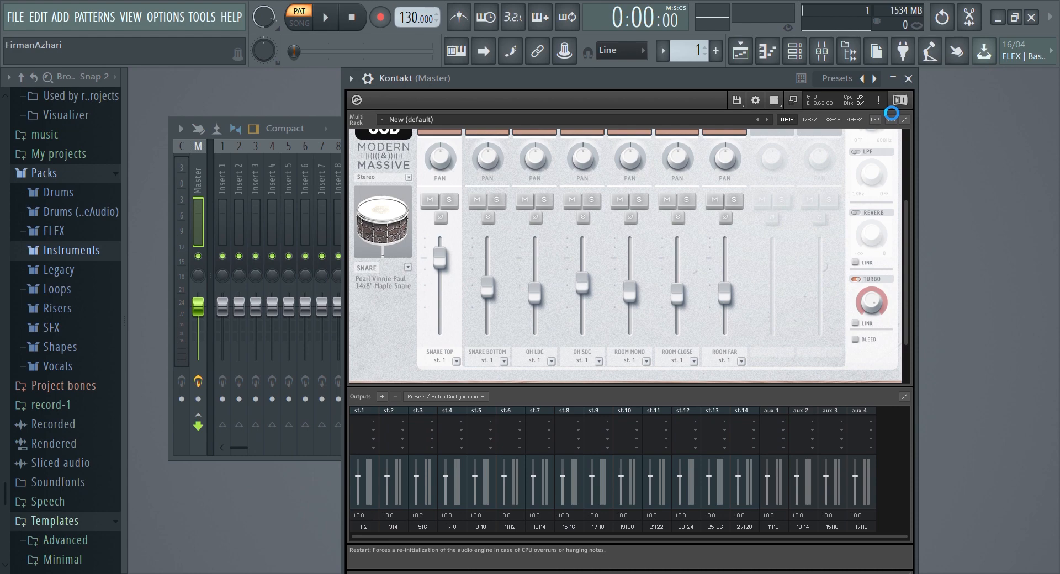
{"action": "left_click", "coordinate": [455, 362]}
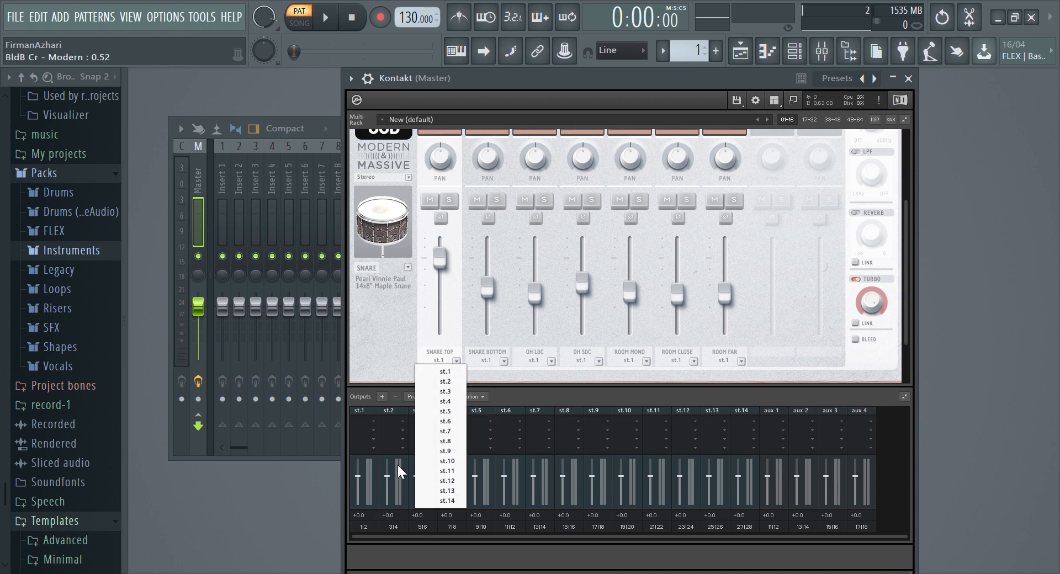
{"action": "left_click", "coordinate": [397, 335]}
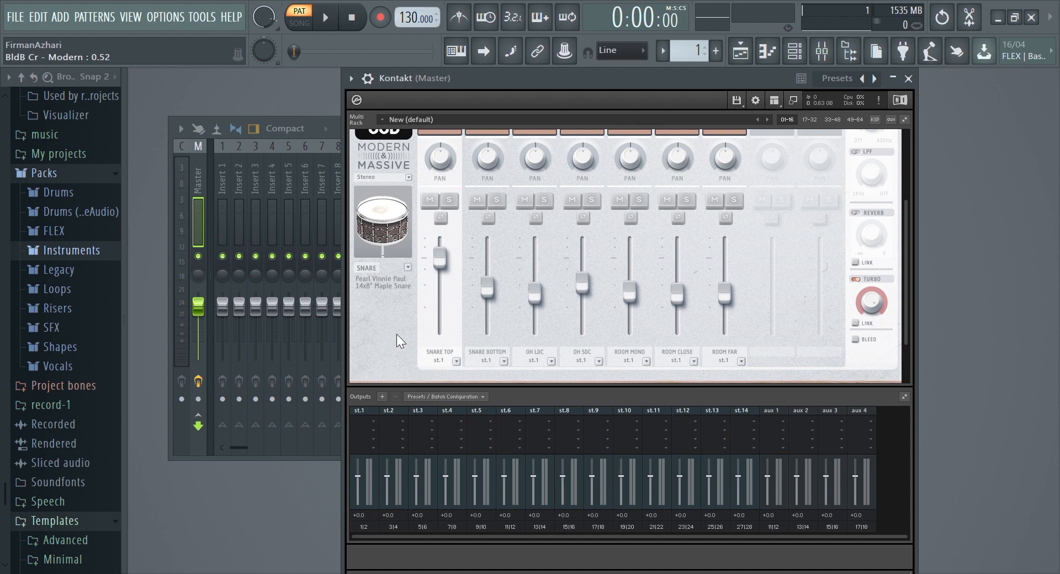
Set the drum kit's output mode to Multi Out Adv. and show the kick's mixer page.
{"action": "left_click", "coordinate": [410, 177]}
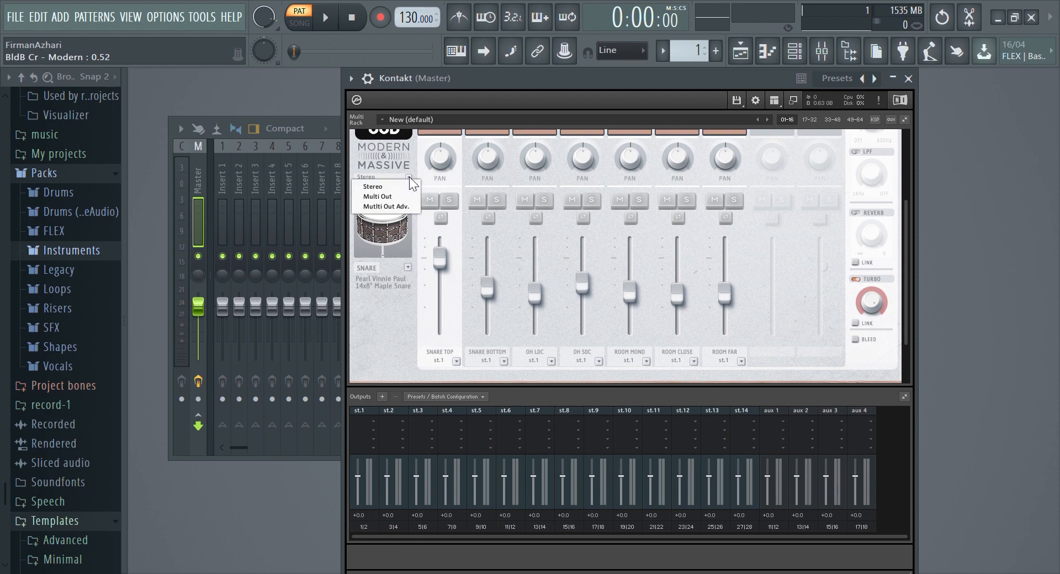
{"action": "left_click", "coordinate": [409, 210]}
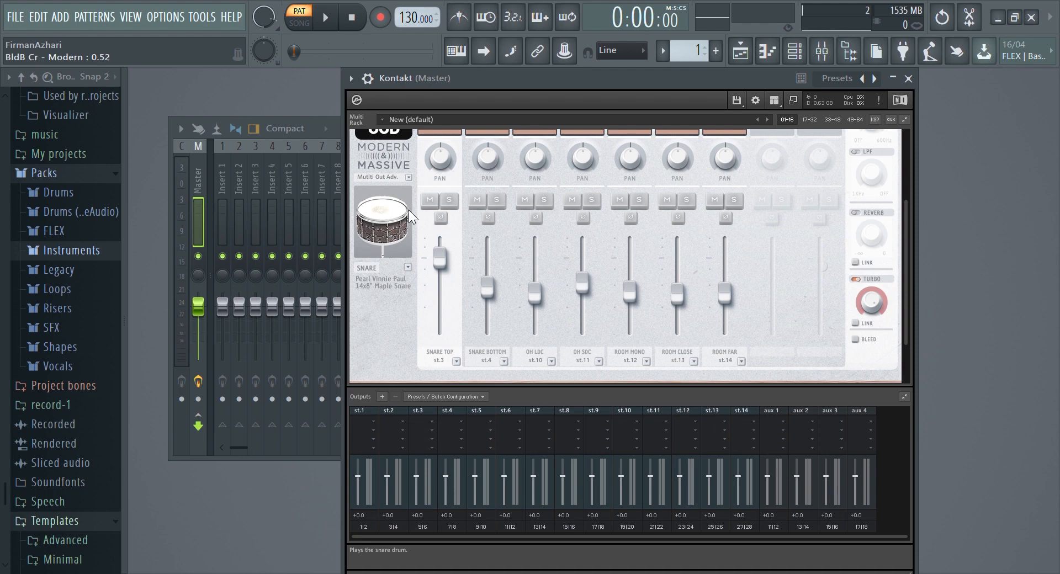
{"action": "scroll", "coordinate": [453, 300], "scroll_direction": "up", "scroll_amount": 1}
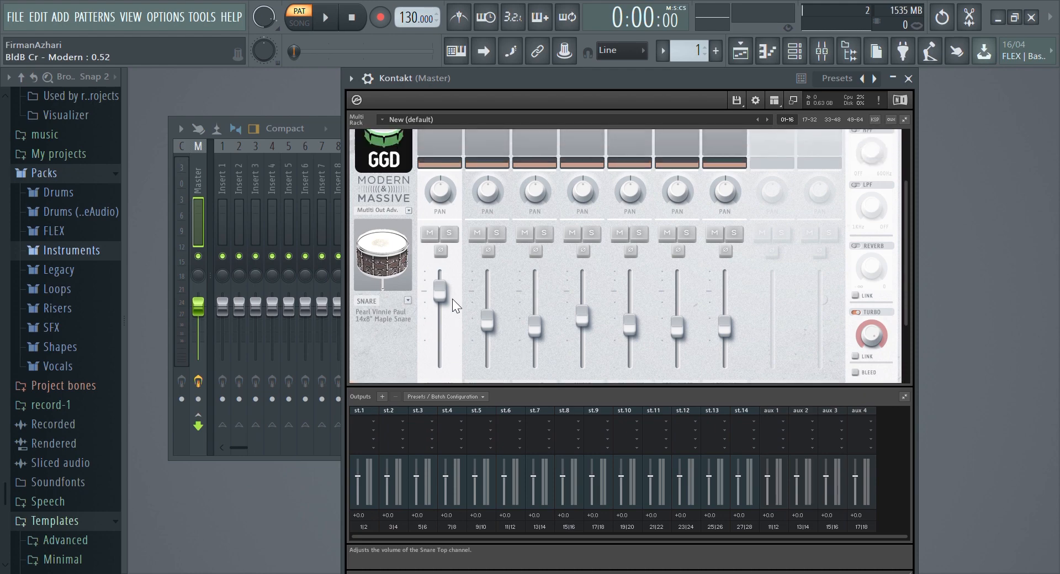
{"action": "scroll", "coordinate": [452, 299], "scroll_direction": "up", "scroll_amount": 3}
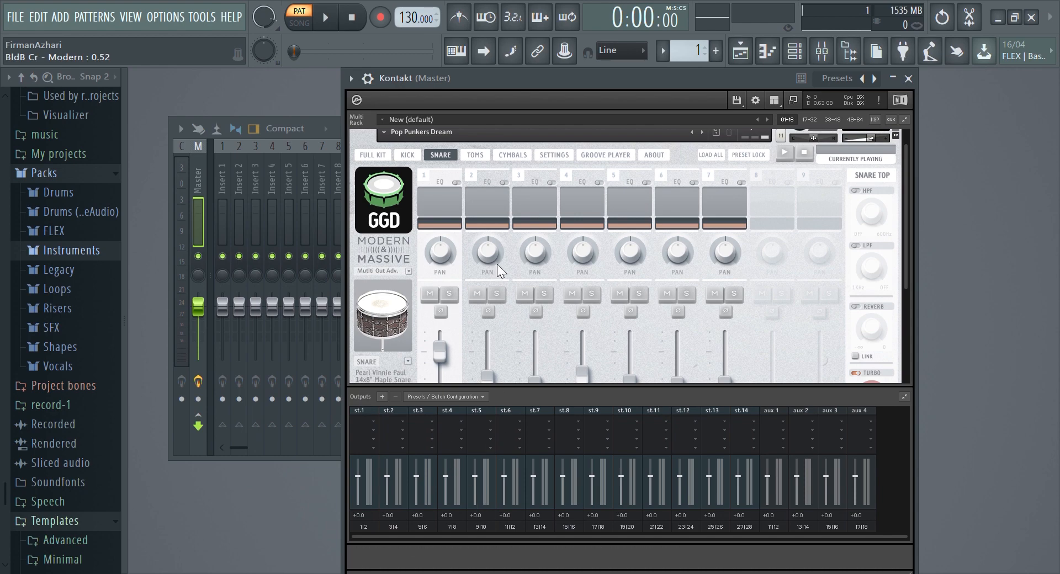
{"action": "left_click", "coordinate": [411, 158]}
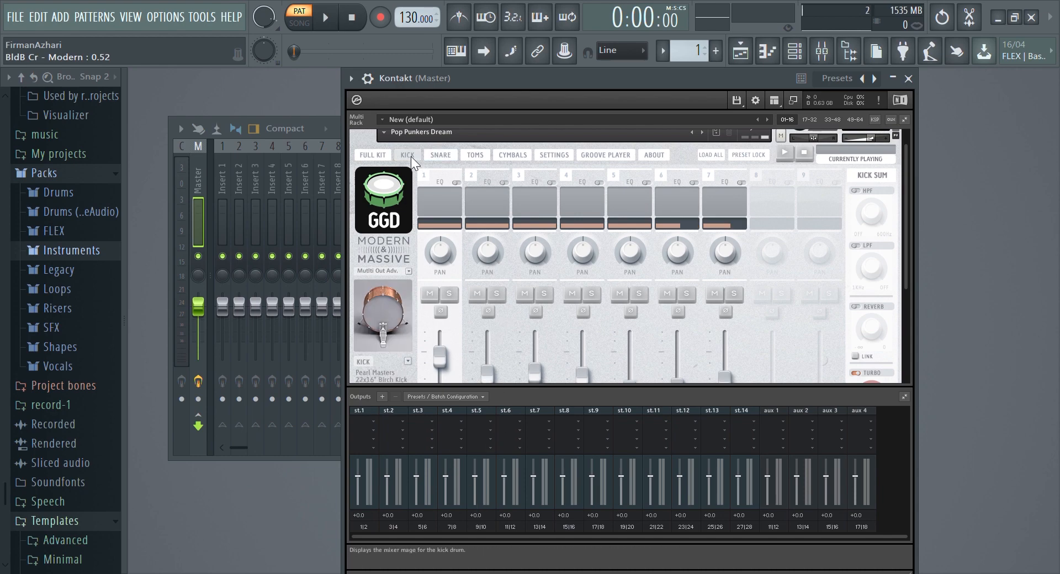
Show the full kit and play the kick, snare and toms repeatedly to check which Kontakt outputs and mixer tracks receive signal.
{"action": "left_click", "coordinate": [376, 154]}
{"action": "left_click", "coordinate": [635, 324]}
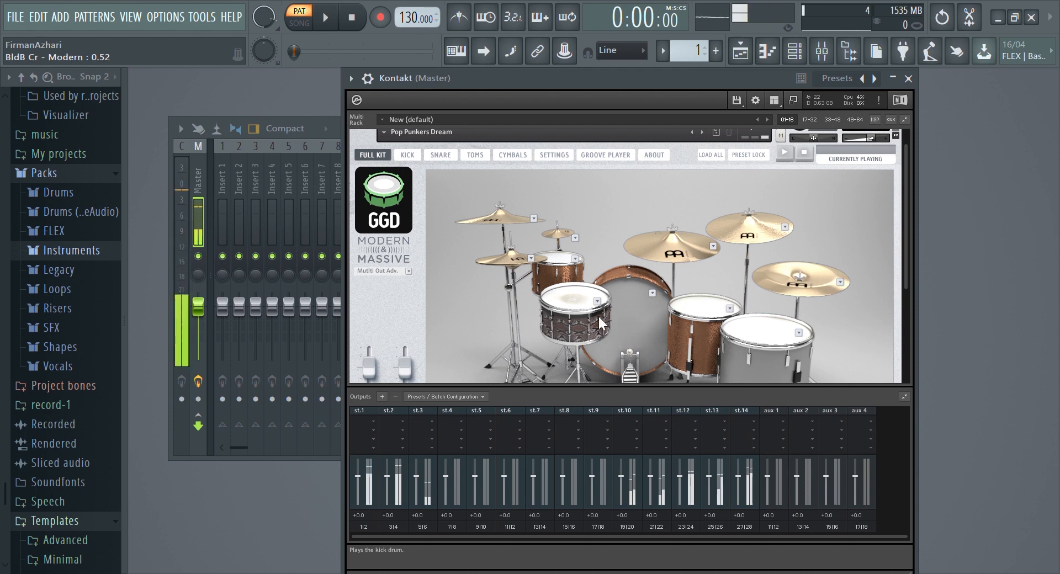
{"action": "left_click", "coordinate": [596, 313]}
{"action": "left_click", "coordinate": [647, 315]}
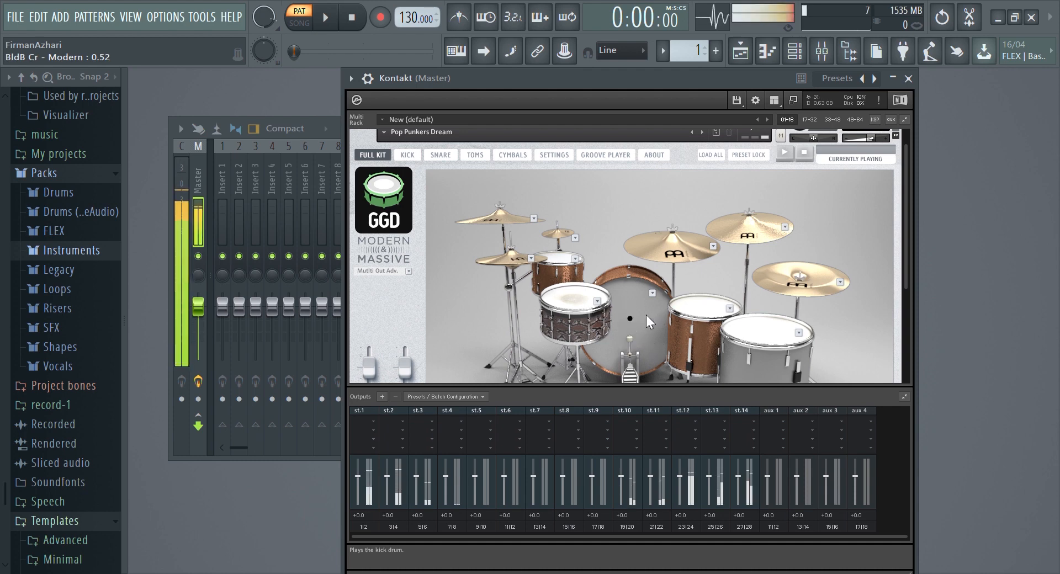
{"action": "left_click", "coordinate": [677, 350]}
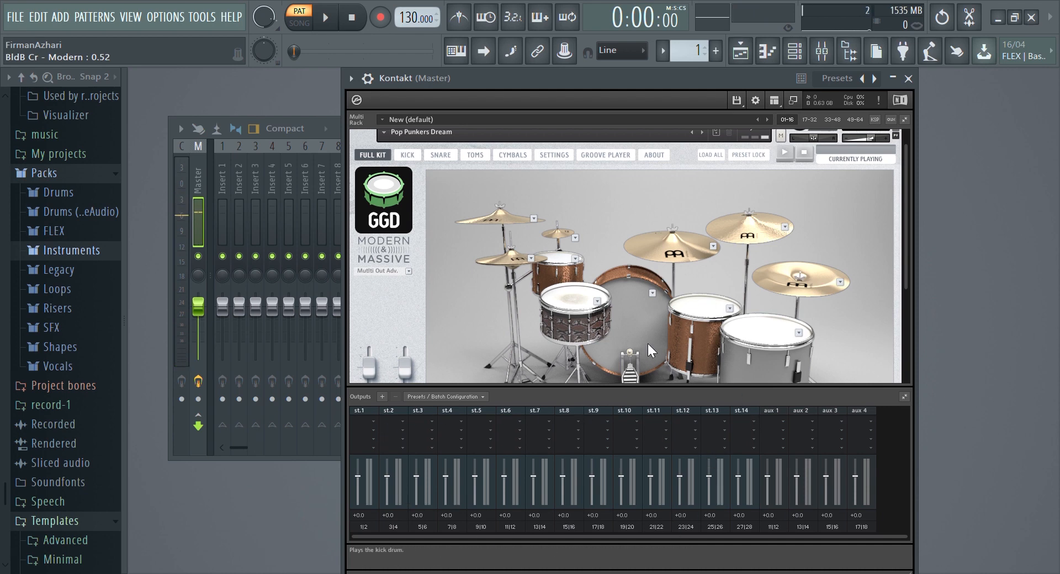
{"action": "left_click", "coordinate": [547, 309]}
{"action": "left_click", "coordinate": [569, 303]}
{"action": "left_click", "coordinate": [710, 317]}
{"action": "left_click", "coordinate": [707, 318]}
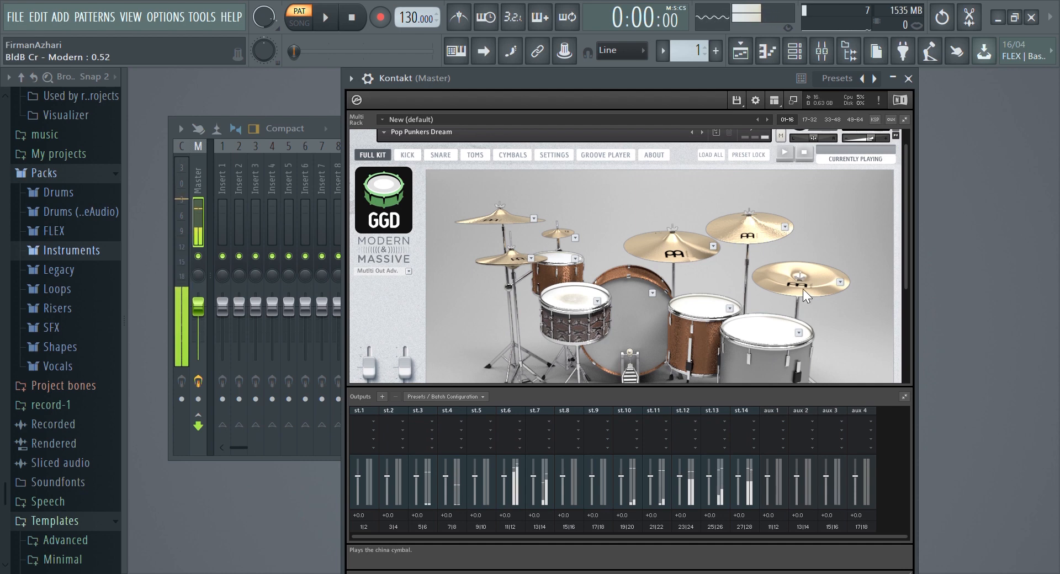
{"action": "left_click", "coordinate": [573, 294]}
{"action": "left_click", "coordinate": [641, 324]}
{"action": "left_click", "coordinate": [568, 309]}
{"action": "left_click", "coordinate": [565, 274]}
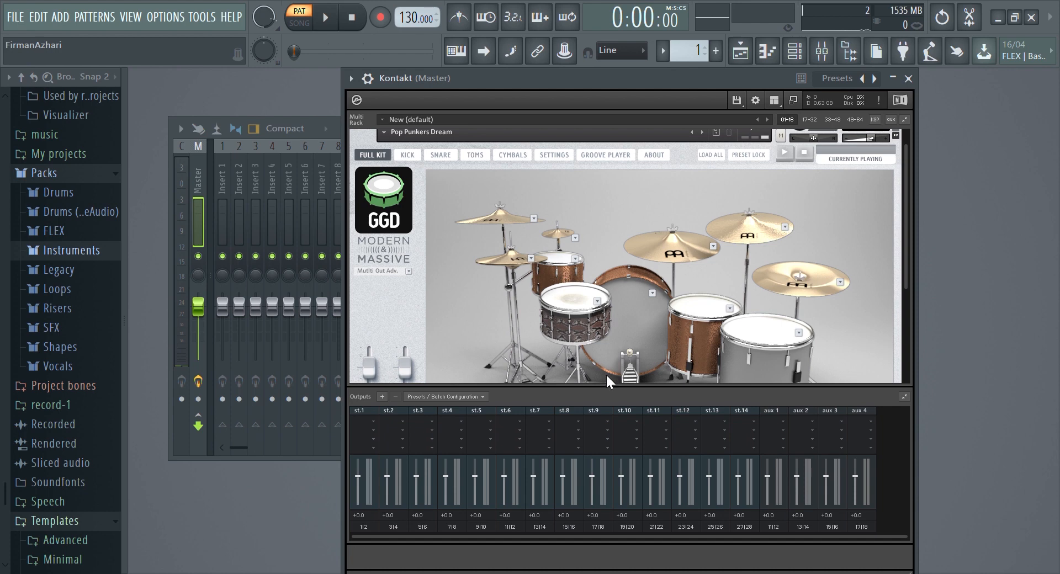
{"action": "left_click", "coordinate": [571, 307]}
{"action": "left_click", "coordinate": [570, 307]}
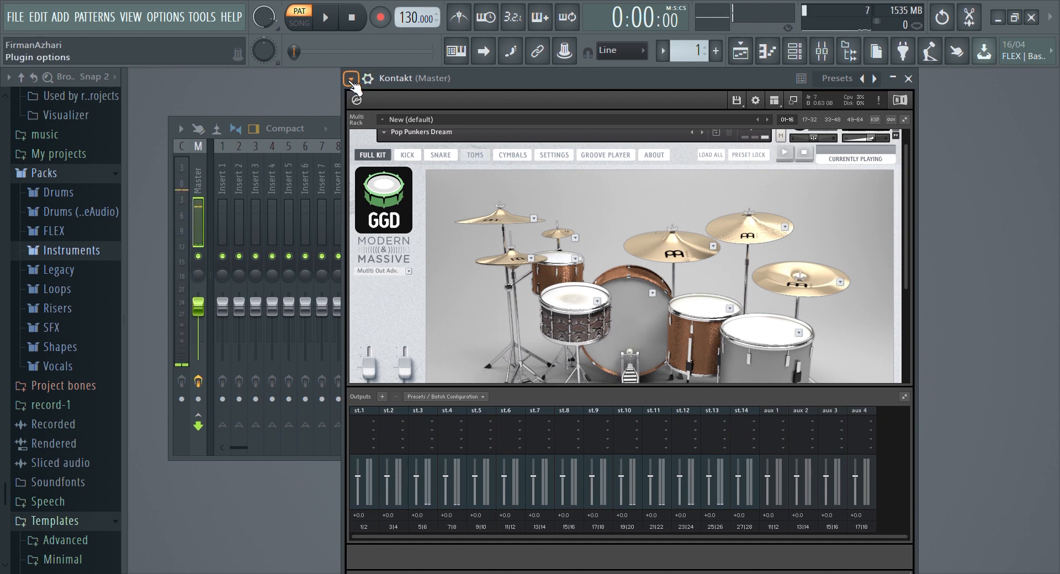
Move the Kontakt window aside to uncover the mixer's insert tracks, keeping Kontakt in front.
{"action": "left_click_drag", "start_coordinate": [512, 81], "coordinate": [644, 73]}
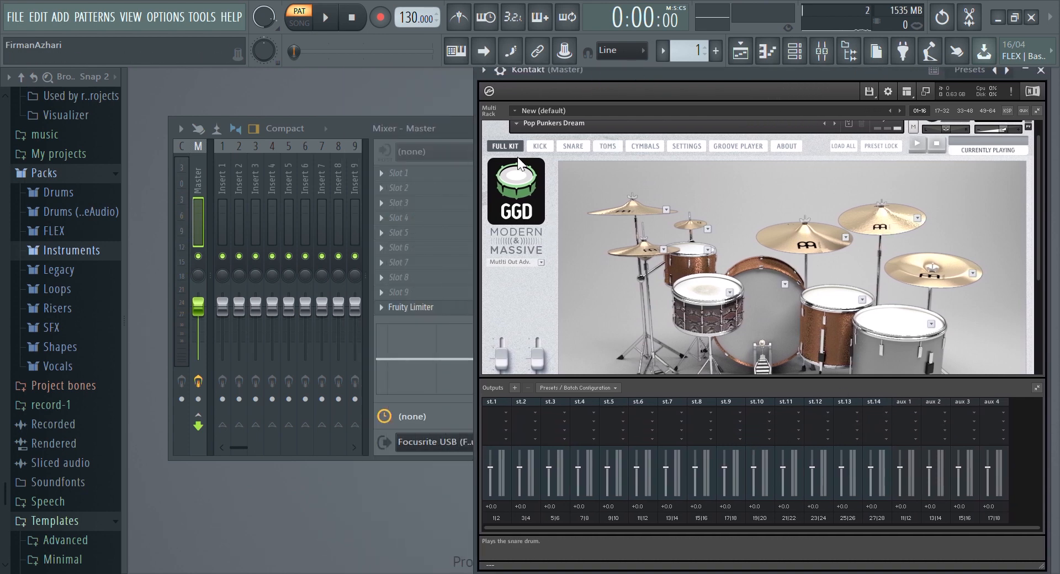
{"action": "left_click", "coordinate": [336, 121]}
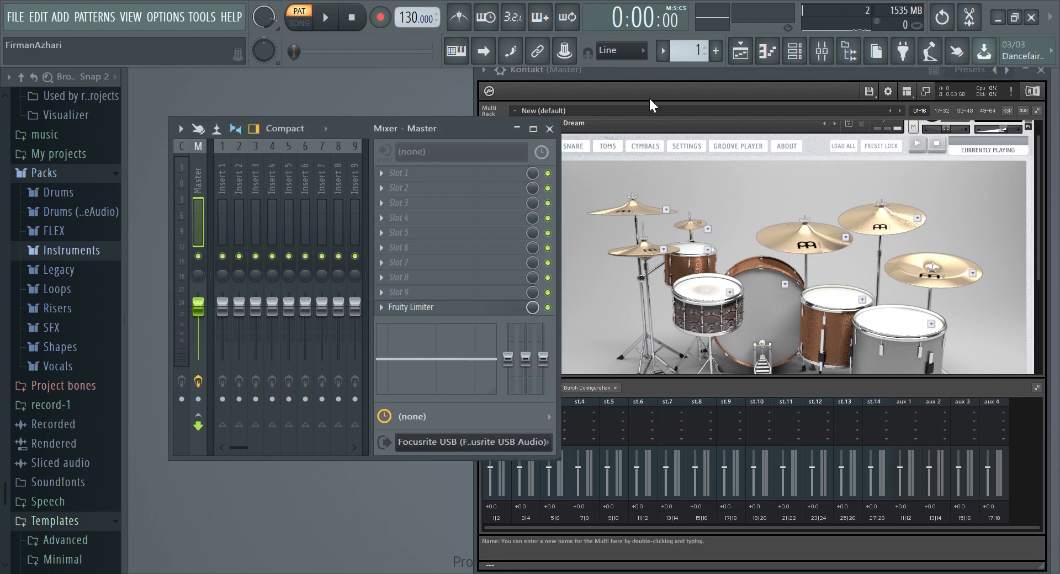
{"action": "left_click", "coordinate": [642, 78]}
Open Kontakt's wrapper Processing settings, move the window fully into view and refresh the list of output connections.
{"action": "left_click", "coordinate": [504, 79]}
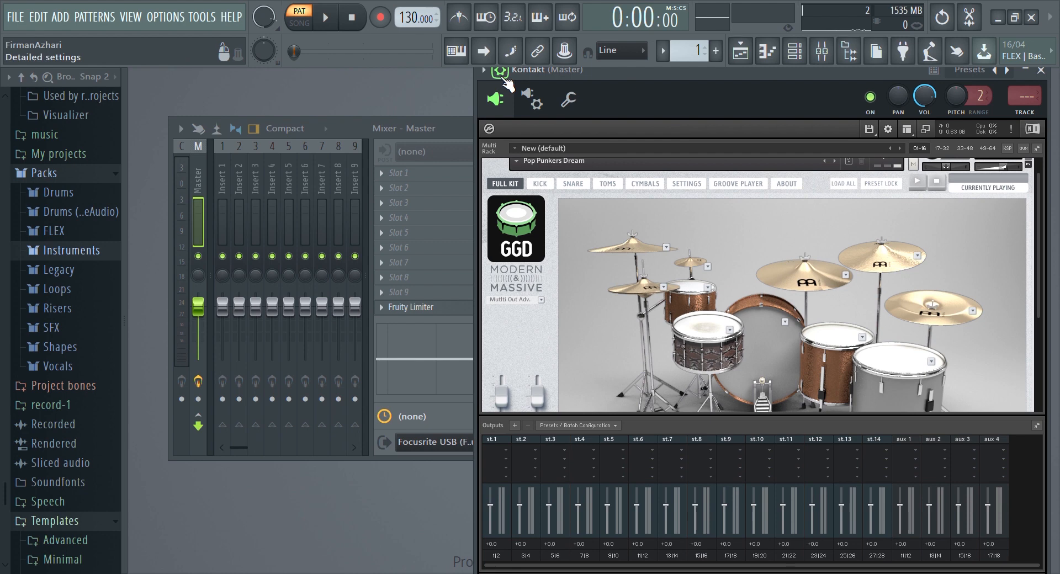
{"action": "left_click", "coordinate": [532, 101]}
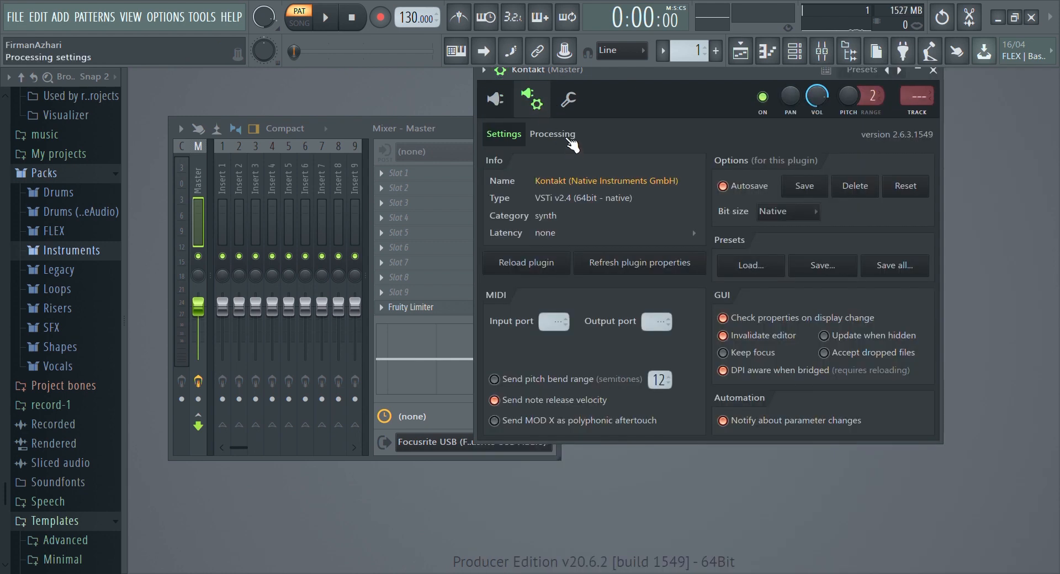
{"action": "left_click", "coordinate": [571, 142]}
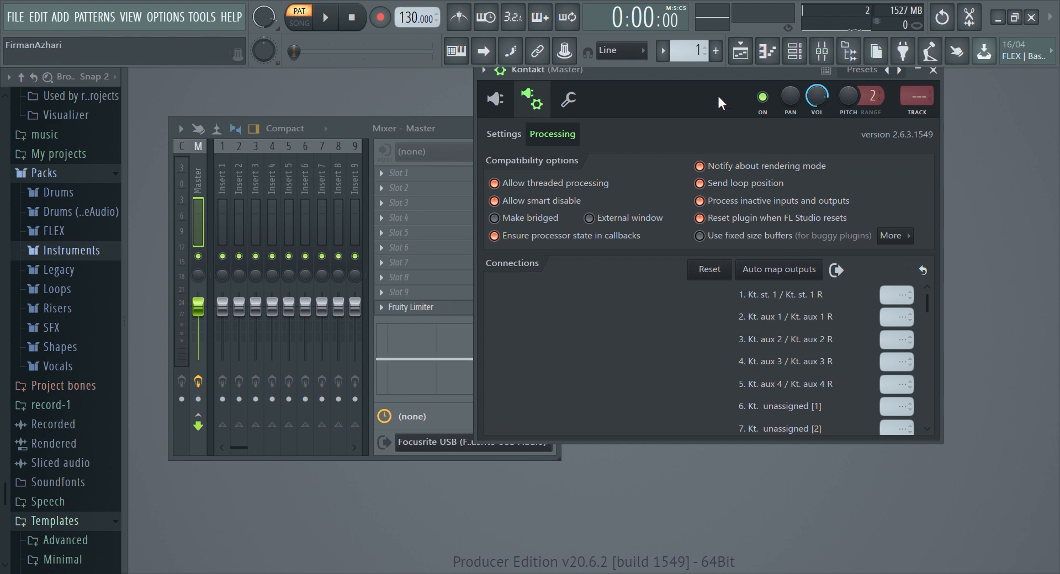
{"action": "left_click_drag", "start_coordinate": [723, 79], "coordinate": [620, 112]}
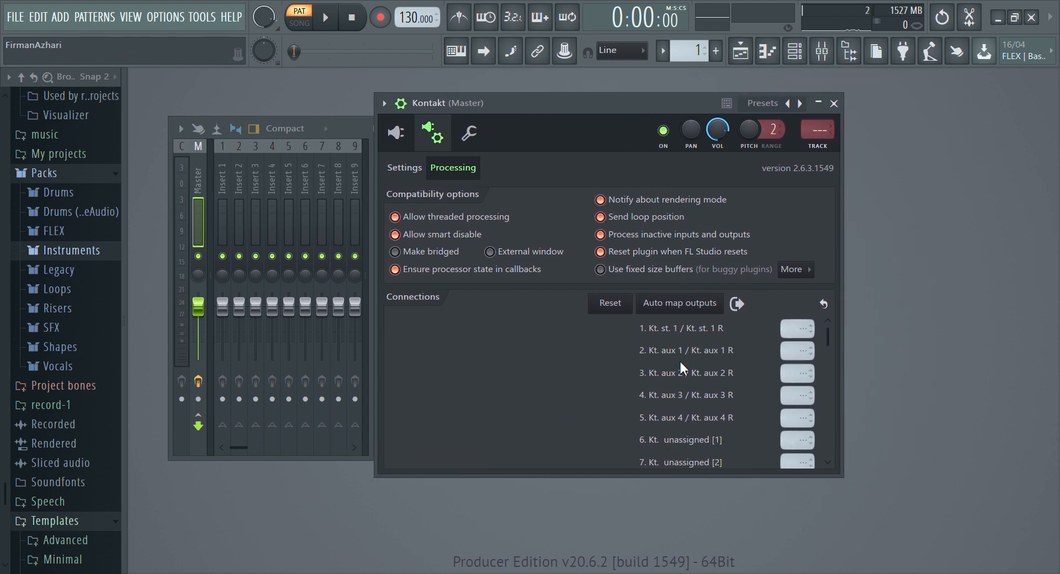
{"action": "left_click", "coordinate": [824, 304]}
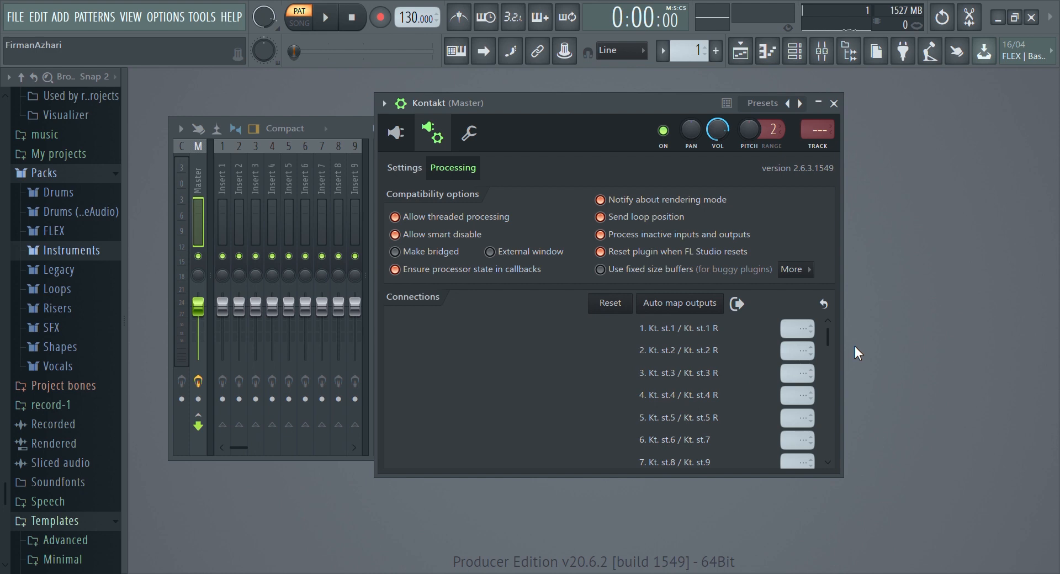
Try automatically mapping Kontakt's outputs to mixer tracks and reset all the connections.
{"action": "mouse_move", "coordinate": [831, 336]}
{"action": "left_mouse_down"}
{"action": "mouse_move", "coordinate": [837, 418]}
{"action": "mouse_move", "coordinate": [837, 330]}
{"action": "left_mouse_up"}
{"action": "left_click", "coordinate": [707, 303]}
{"action": "mouse_move", "coordinate": [829, 341]}
{"action": "left_mouse_down"}
{"action": "mouse_move", "coordinate": [821, 456]}
{"action": "mouse_move", "coordinate": [824, 333]}
{"action": "mouse_move", "coordinate": [836, 359]}
{"action": "mouse_move", "coordinate": [831, 452]}
{"action": "mouse_move", "coordinate": [836, 381]}
{"action": "mouse_move", "coordinate": [838, 399]}
{"action": "mouse_move", "coordinate": [826, 323]}
{"action": "left_mouse_up"}
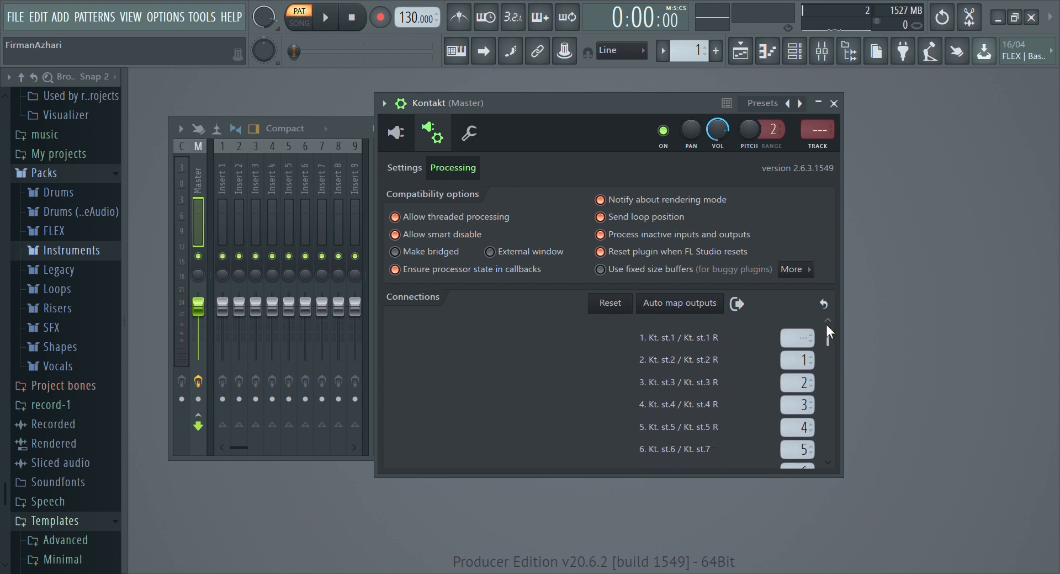
{"action": "left_click", "coordinate": [620, 307]}
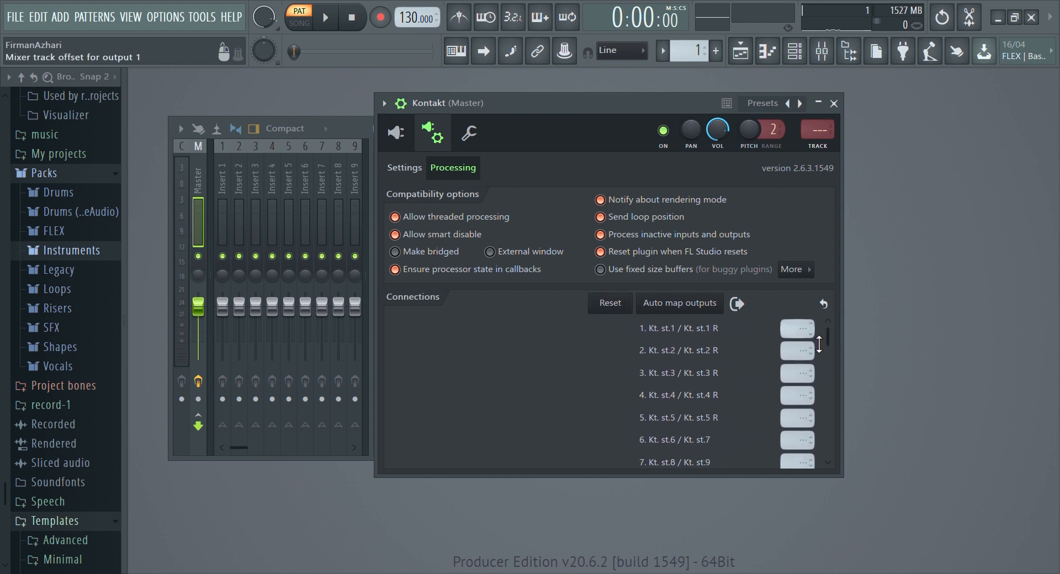
Set the mixer track offsets of Kontakt outputs 1 through 14 to matching numbers 1 through 14.
{"action": "left_click_drag", "start_coordinate": [804, 336], "coordinate": [802, 343]}
{"action": "left_click_drag", "start_coordinate": [800, 377], "coordinate": [800, 441]}
{"action": "scroll", "coordinate": [824, 406], "scroll_direction": "down", "scroll_amount": 3}
{"action": "left_click_drag", "start_coordinate": [801, 359], "coordinate": [800, 356]}
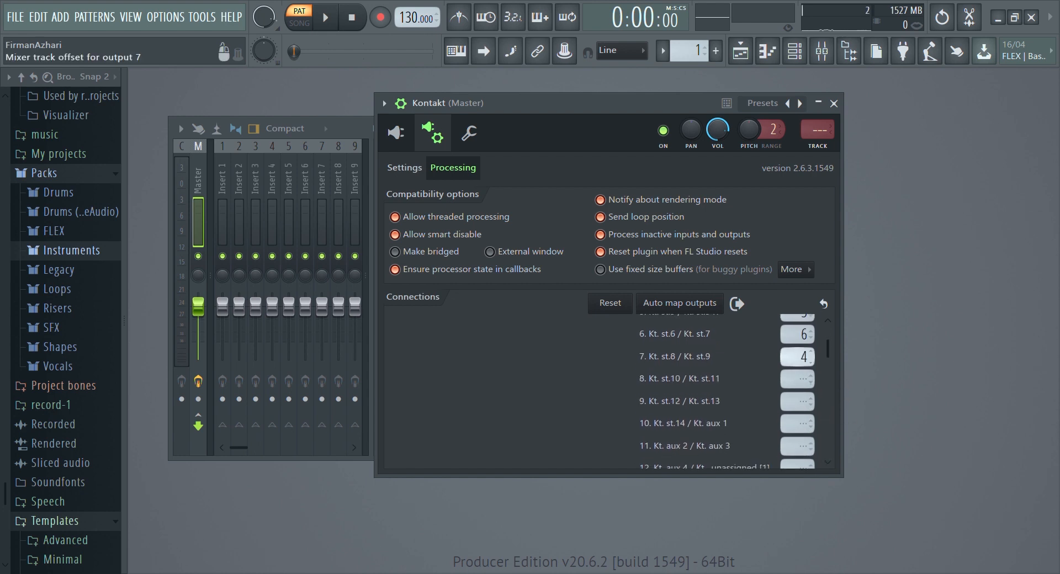
{"action": "left_click_drag", "start_coordinate": [801, 357], "coordinate": [801, 399]}
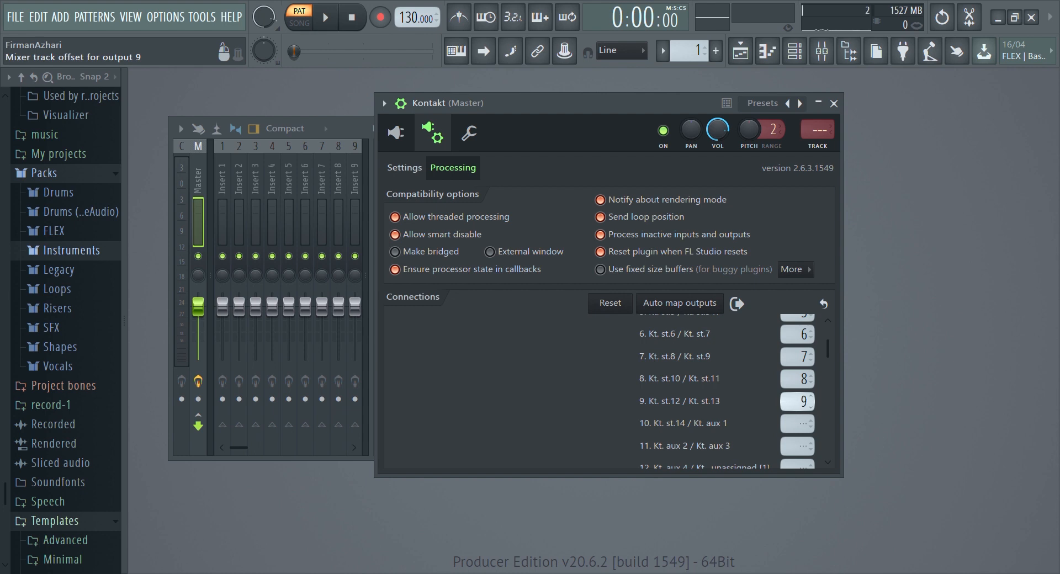
{"action": "left_click_drag", "start_coordinate": [801, 398], "coordinate": [801, 420]}
{"action": "mouse_move", "coordinate": [802, 446]}
{"action": "left_mouse_down"}
{"action": "mouse_move", "coordinate": [802, 412]}
{"action": "mouse_move", "coordinate": [802, 458]}
{"action": "left_mouse_up"}
{"action": "scroll", "coordinate": [828, 445], "scroll_direction": "down", "scroll_amount": 2}
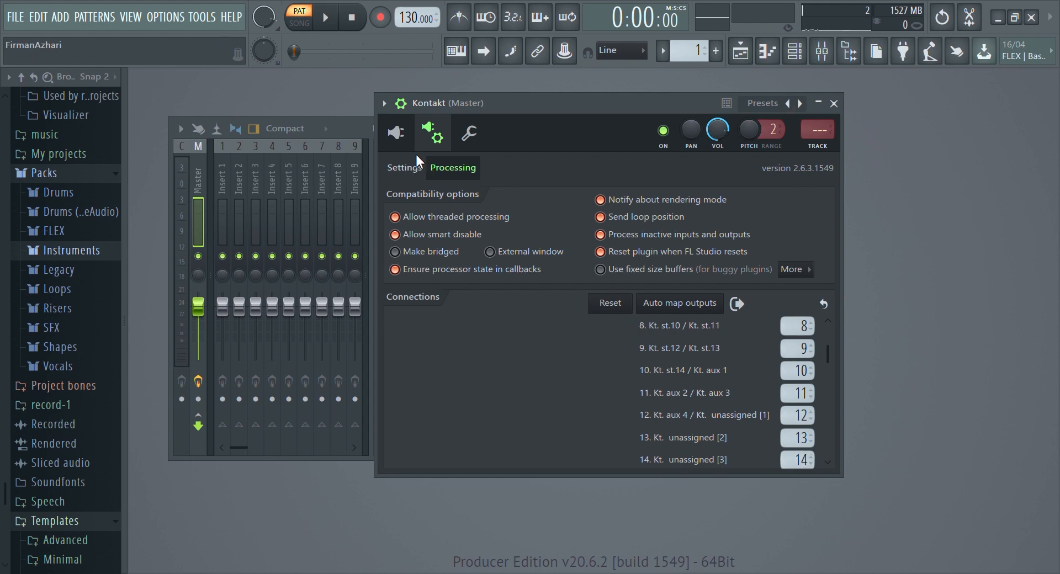
Return to Kontakt's drum kit and play the kick and a tom to check which mixer inserts receive their signals.
{"action": "left_click", "coordinate": [397, 133]}
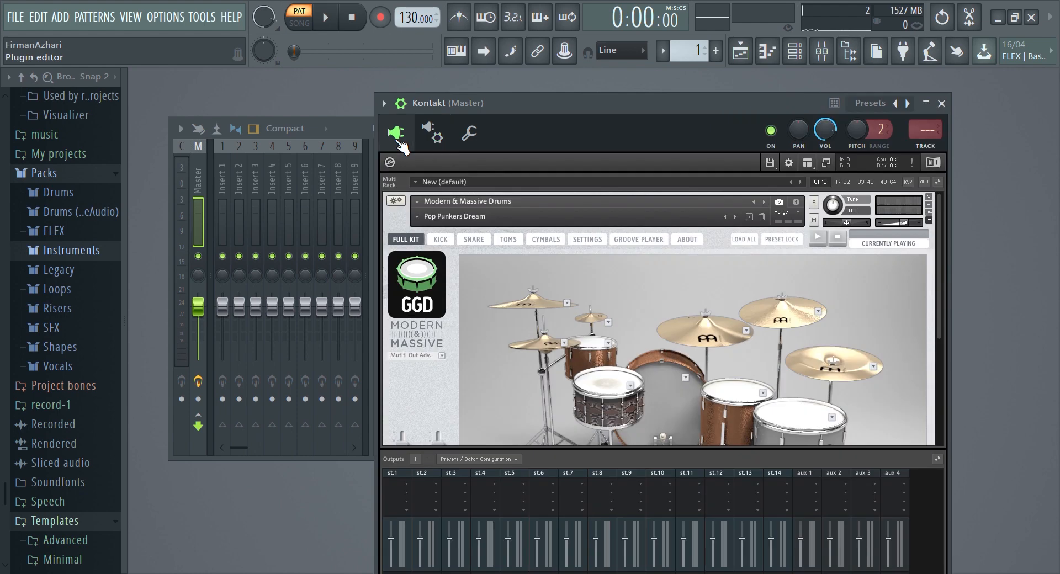
{"action": "left_click", "coordinate": [675, 412]}
{"action": "left_click", "coordinate": [674, 412]}
{"action": "left_click", "coordinate": [675, 413]}
{"action": "left_click", "coordinate": [675, 413]}
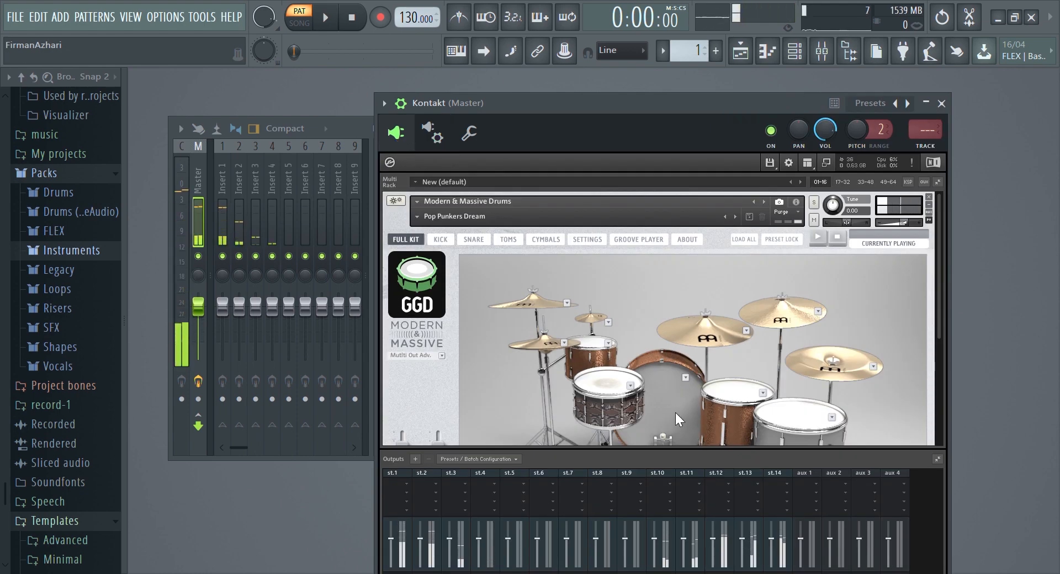
{"action": "left_click", "coordinate": [377, 270]}
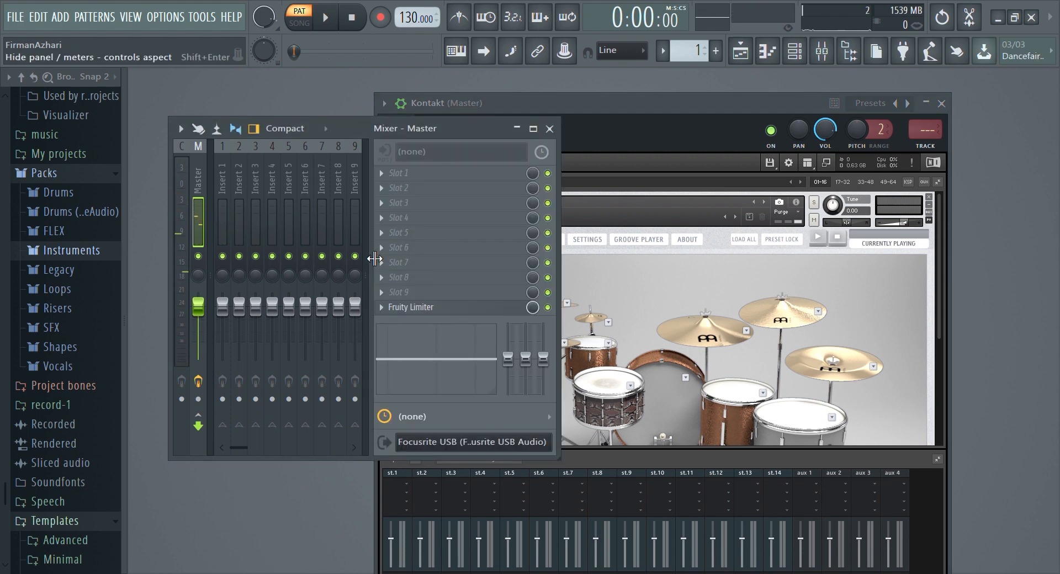
{"action": "left_click", "coordinate": [734, 429]}
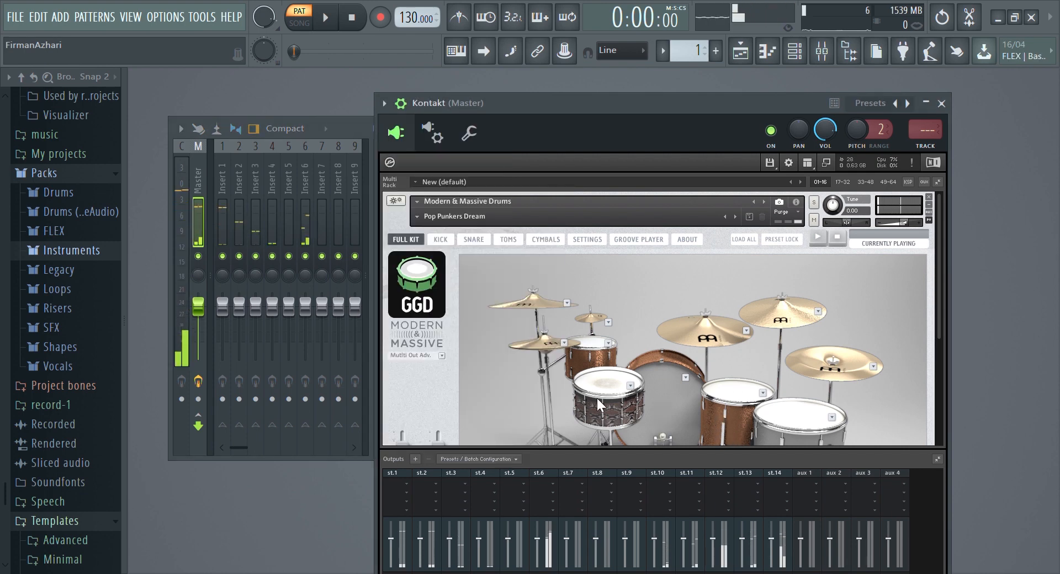
Play the snare, rack tom, hi-hat and small cymbals of the kit to check which mixer inserts receive their signals.
{"action": "left_click", "coordinate": [608, 385]}
{"action": "left_click", "coordinate": [587, 345]}
{"action": "left_click", "coordinate": [554, 344]}
{"action": "left_click", "coordinate": [543, 304]}
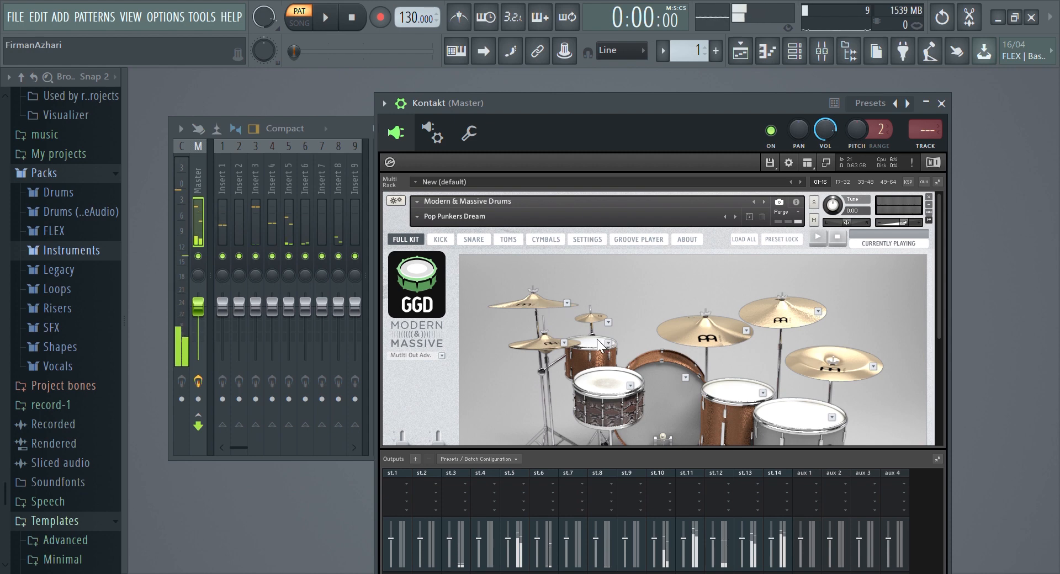
{"action": "left_click", "coordinate": [593, 318]}
Widen the mixer to show inserts 1 through 20 and arrange it beside the Kontakt window so both are visible.
{"action": "left_click", "coordinate": [354, 131]}
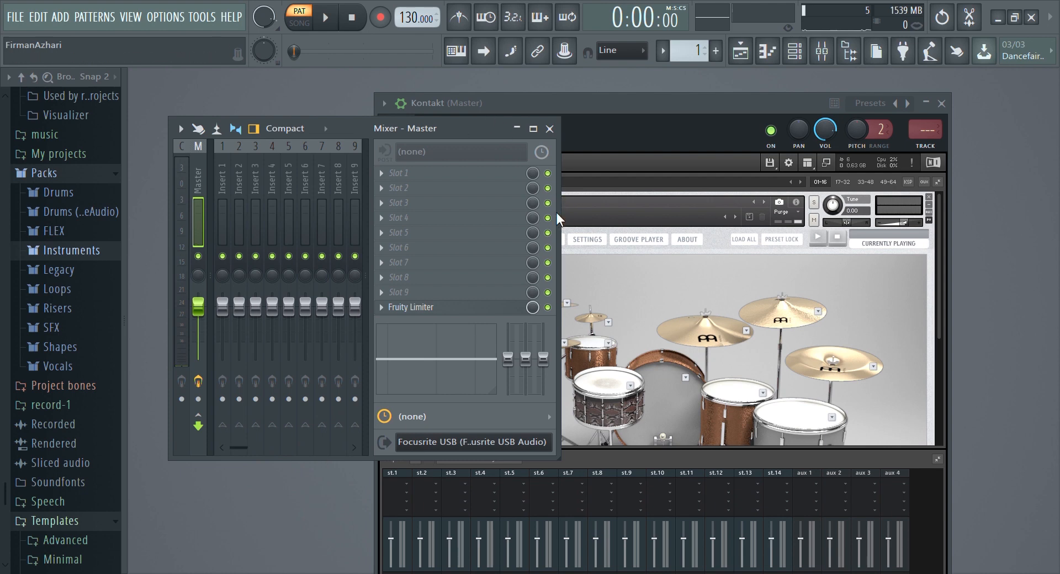
{"action": "left_click_drag", "start_coordinate": [559, 218], "coordinate": [745, 218]}
{"action": "left_click_drag", "start_coordinate": [496, 128], "coordinate": [440, 146]}
{"action": "left_click_drag", "start_coordinate": [519, 104], "coordinate": [685, 97]}
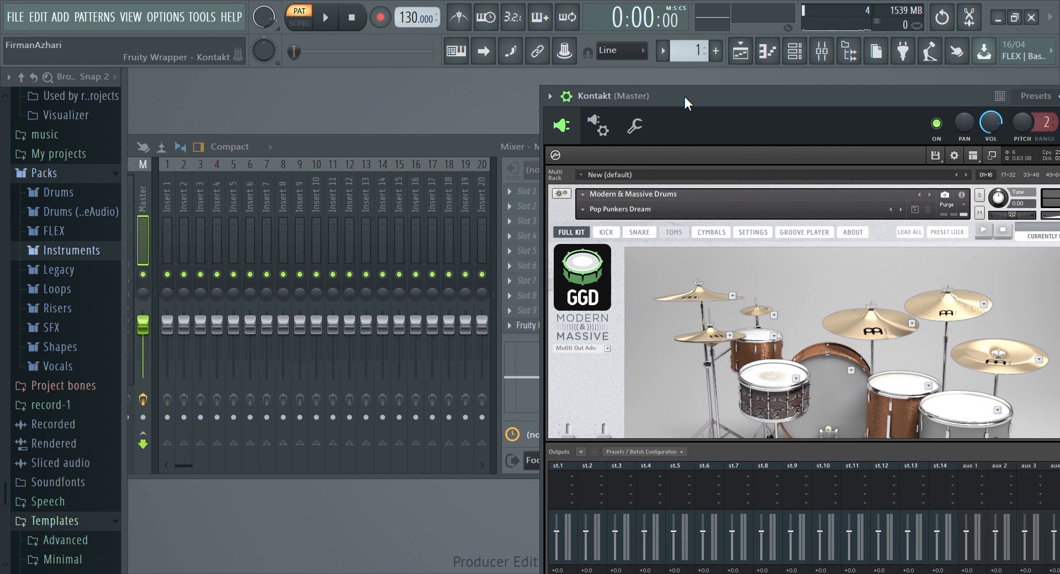
Play the kick repeatedly and select mixer Insert 1 in between to check how the kick's signal is distributed across the inserts.
{"action": "left_click", "coordinate": [837, 397]}
{"action": "left_click", "coordinate": [836, 397]}
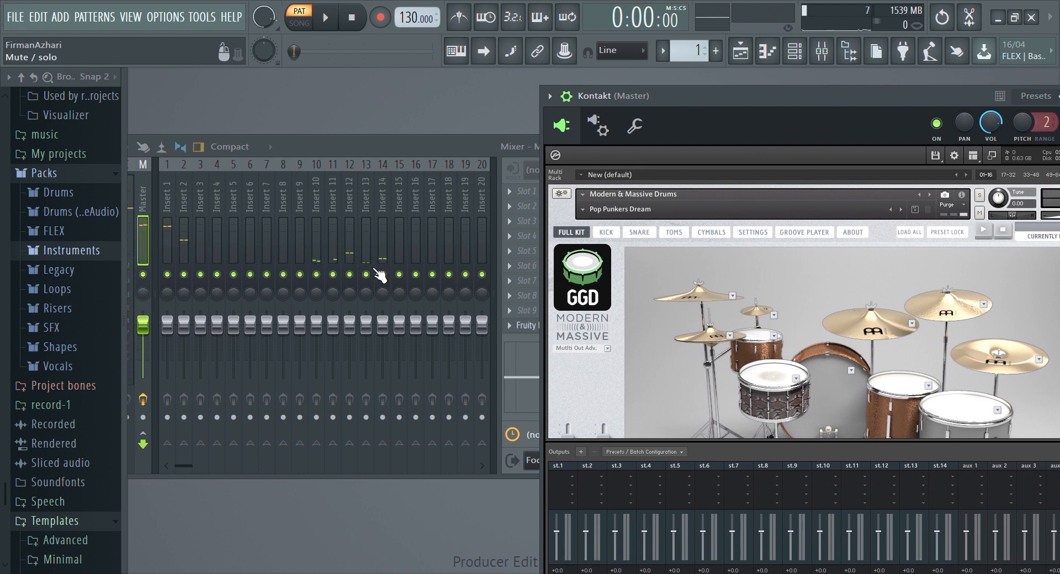
{"action": "left_click", "coordinate": [169, 197]}
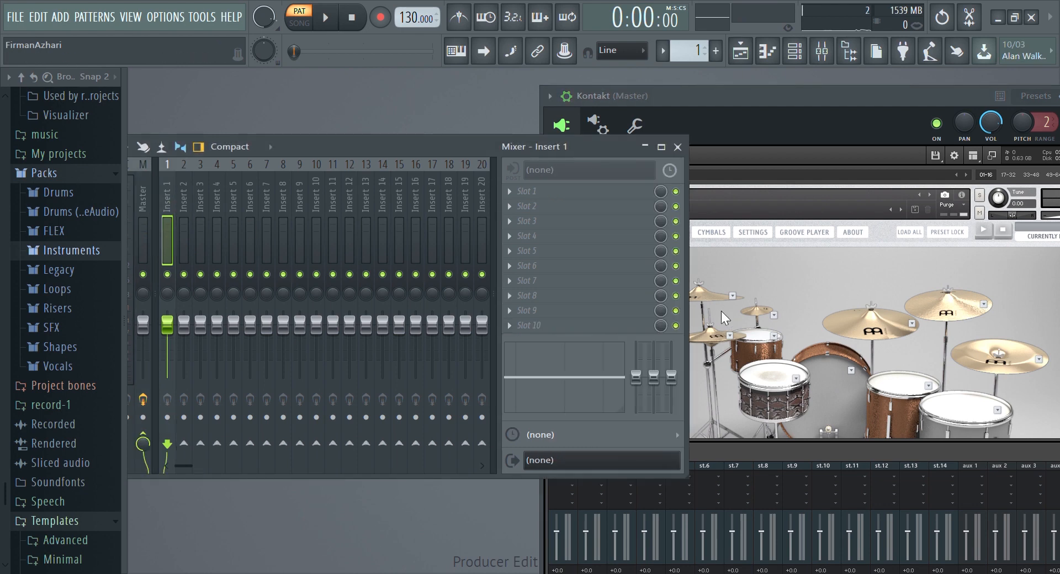
{"action": "left_click", "coordinate": [853, 402]}
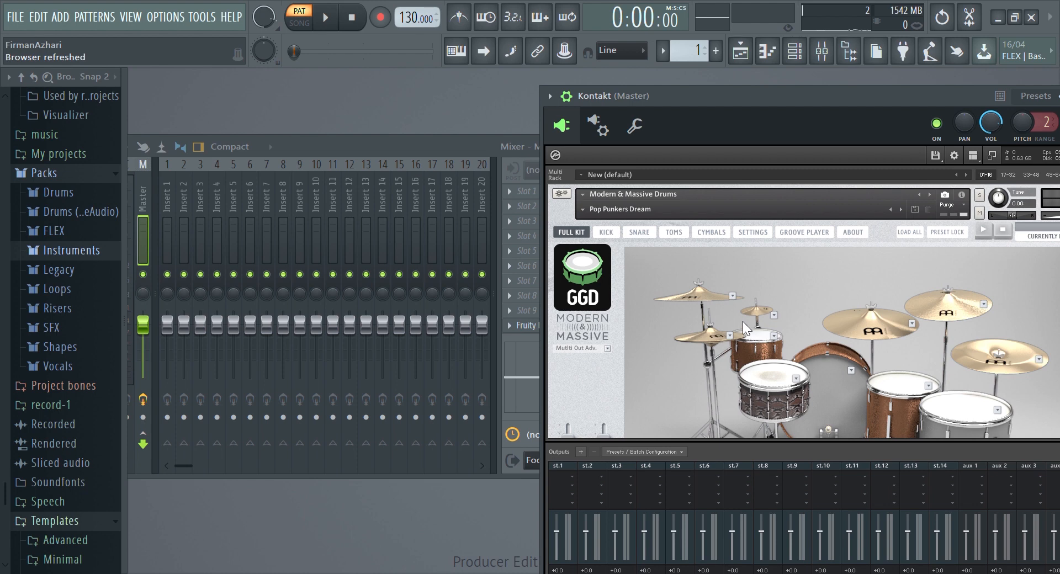
{"action": "left_click", "coordinate": [167, 198]}
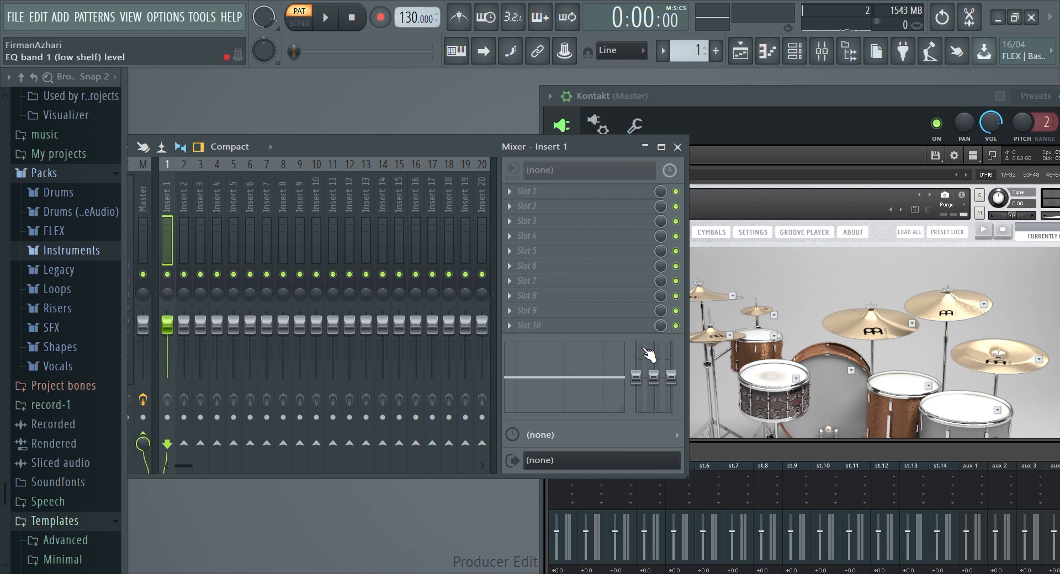
{"action": "left_click", "coordinate": [832, 398]}
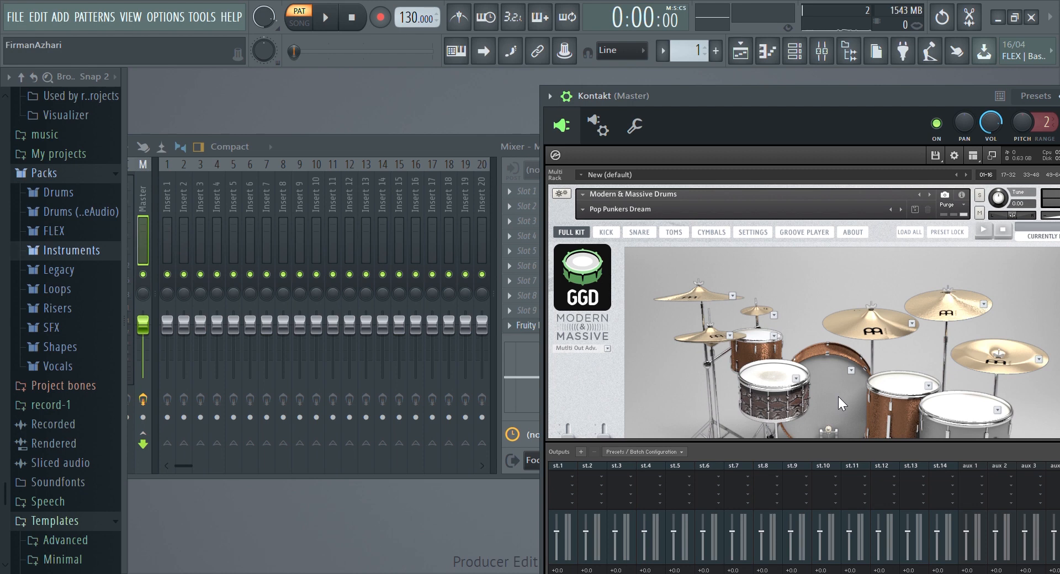
{"action": "left_click", "coordinate": [839, 397]}
{"action": "left_click", "coordinate": [374, 151]}
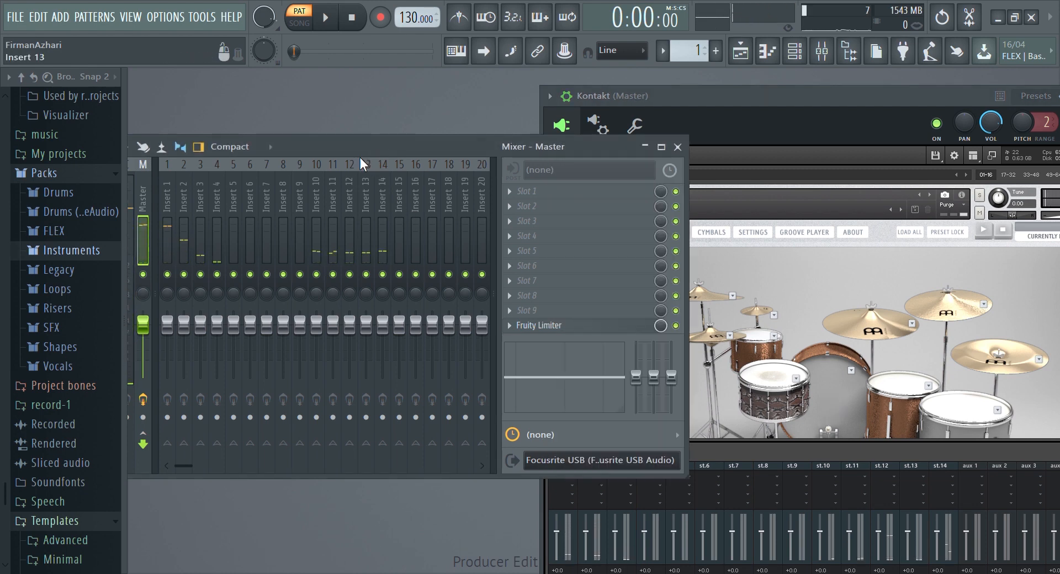
Load Fruity parametric EQ 2 on mixer Insert 1 and play the kick to view its signal in the EQ.
{"action": "left_click", "coordinate": [168, 205]}
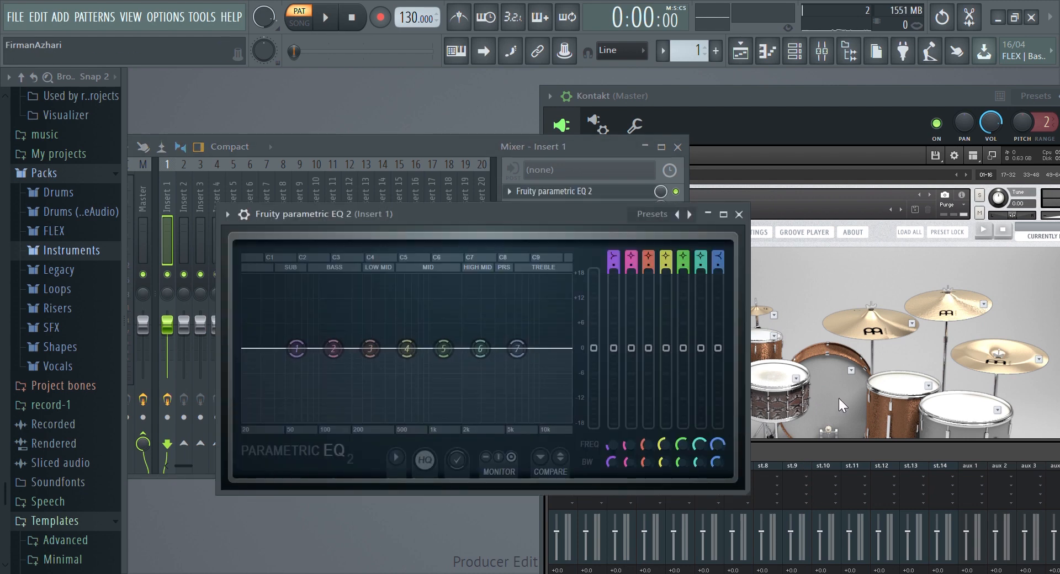
{"action": "left_click", "coordinate": [839, 399]}
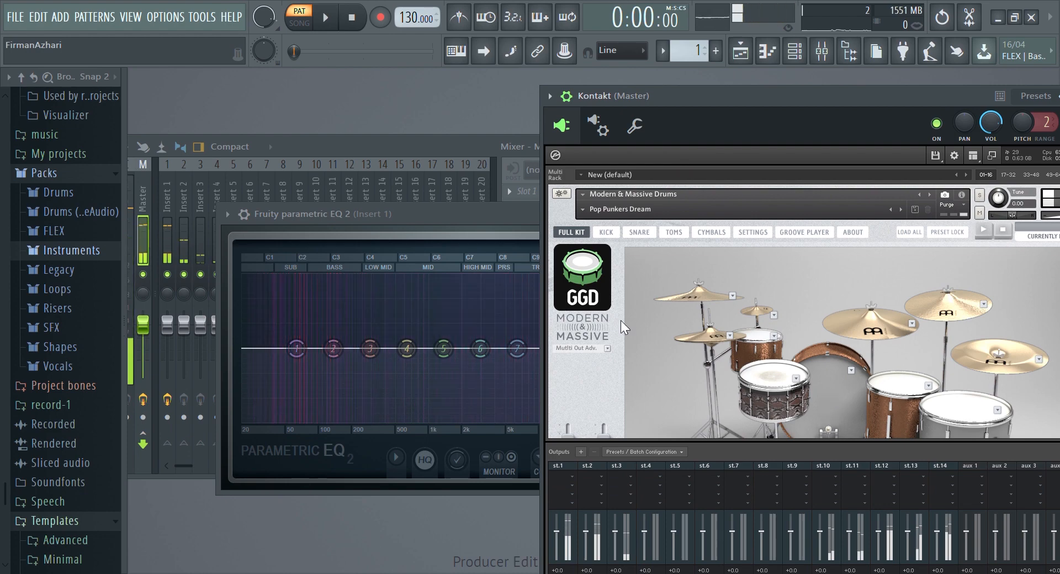
{"action": "left_click", "coordinate": [435, 222]}
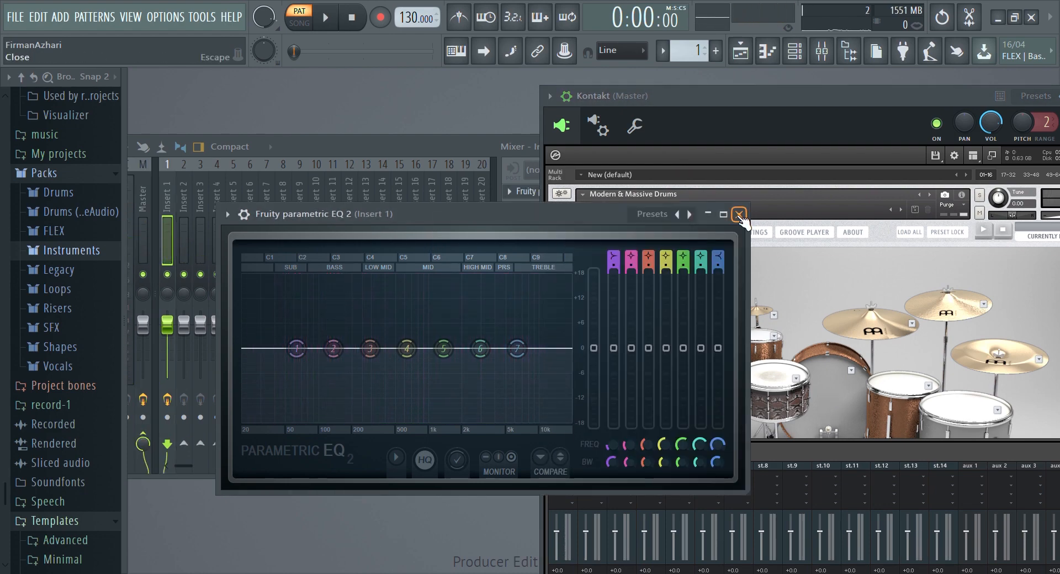